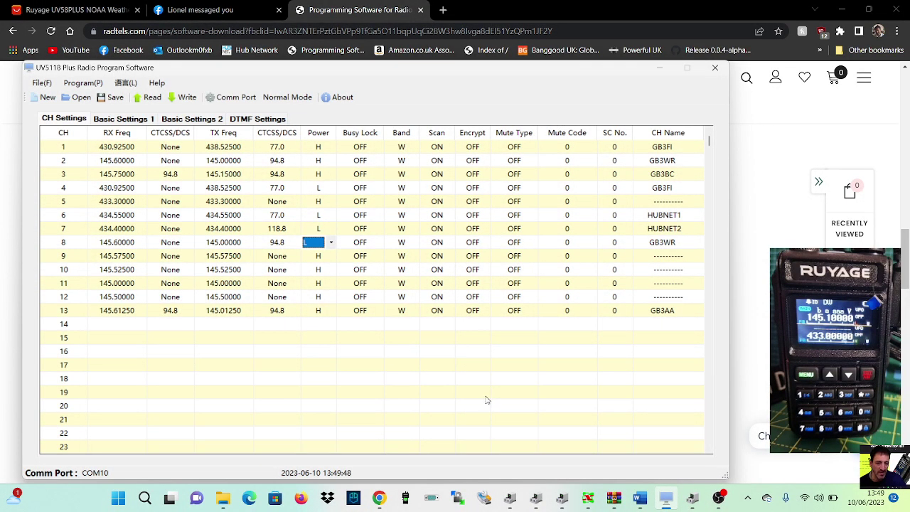
# Commit Low (L) power for channel 8 (GB3WR, 145.60000 MHz).
pyautogui.click(487, 398)
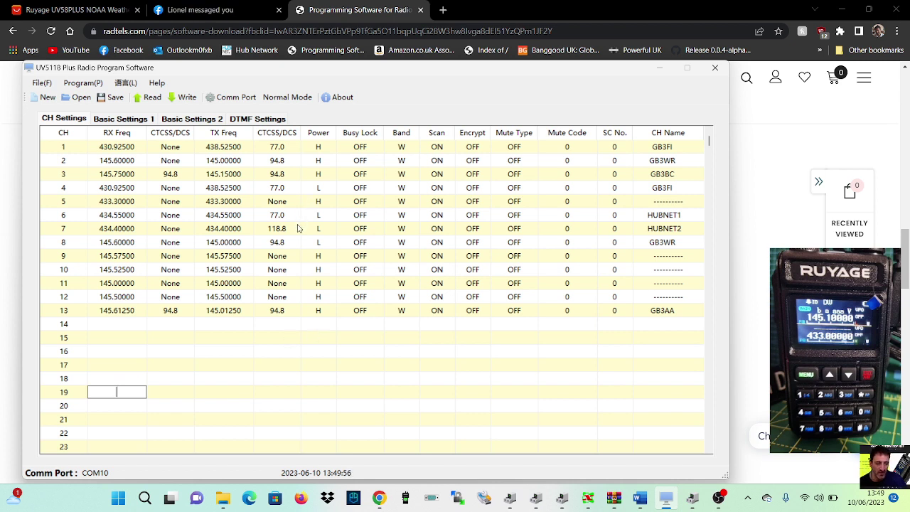
# Compare the Ruyage AliExpress listing with the Radtel software page, ending on the download page.
pyautogui.click(52, 12)
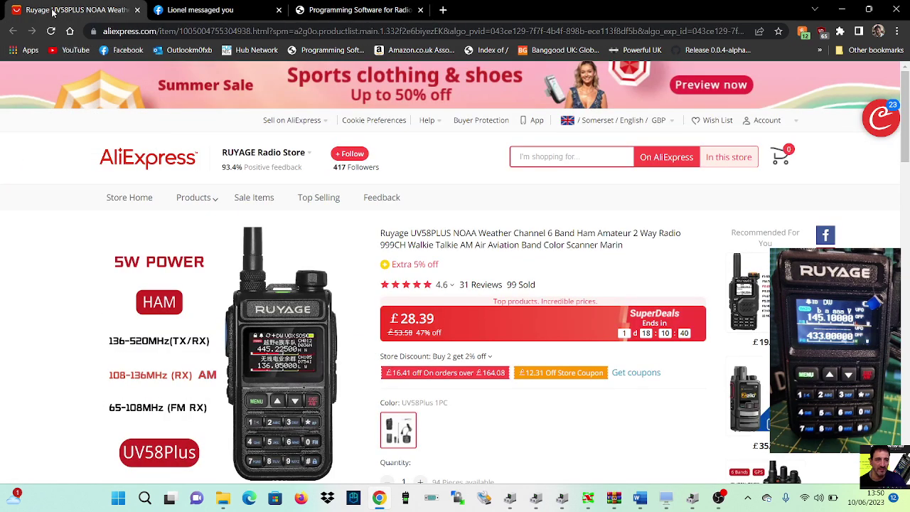
pyautogui.click(344, 14)
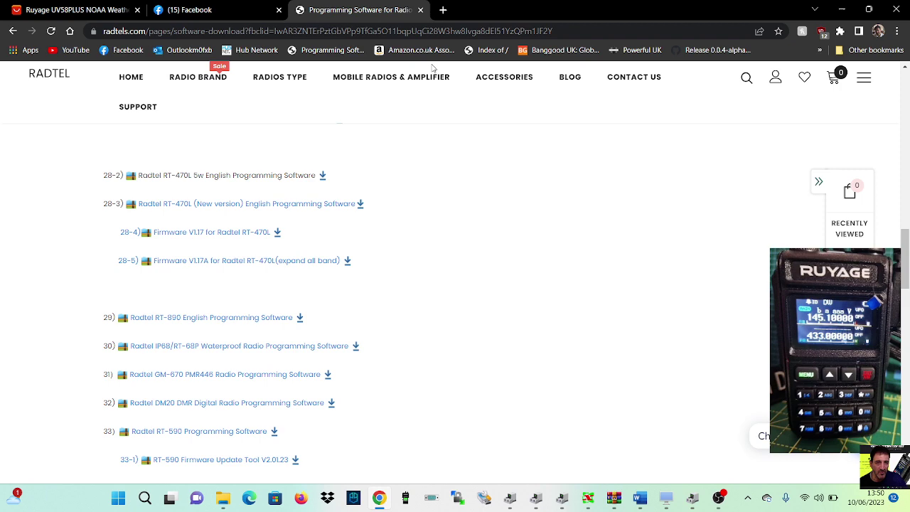
pyautogui.click(56, 14)
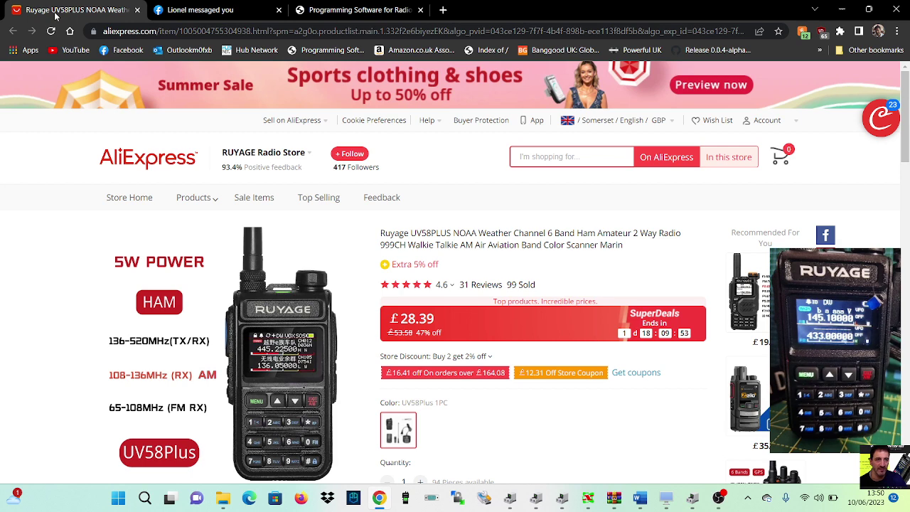
pyautogui.click(356, 12)
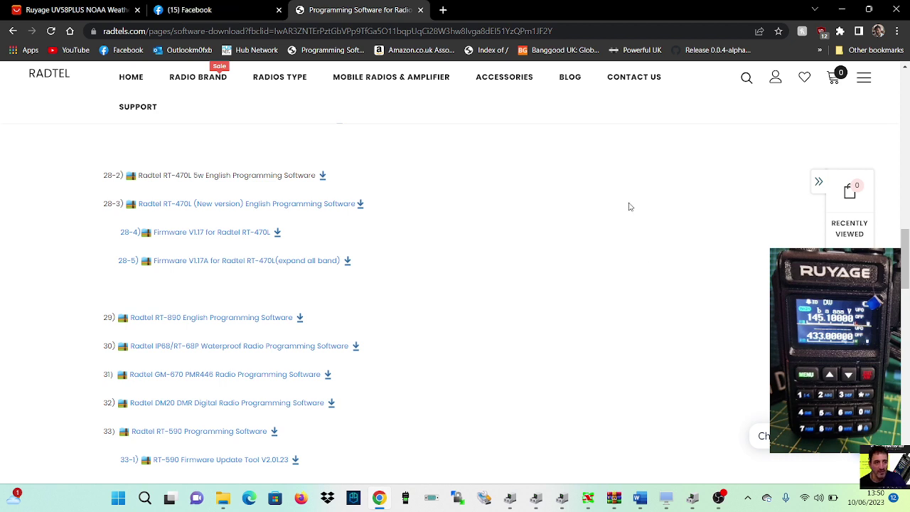
# Bring the programming software forward and confirm COM10 as the connection port.
pyautogui.click(665, 498)
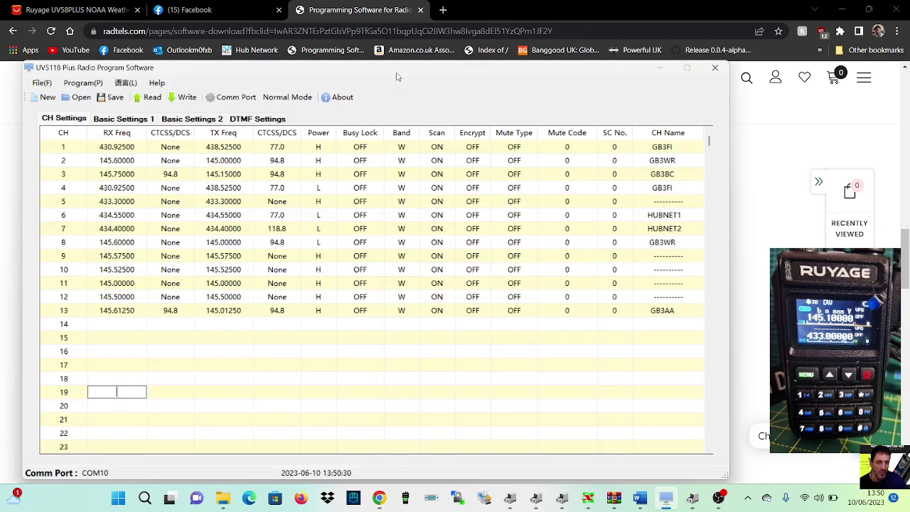
pyautogui.moveTo(396, 76); pyautogui.dragTo(449, 84)
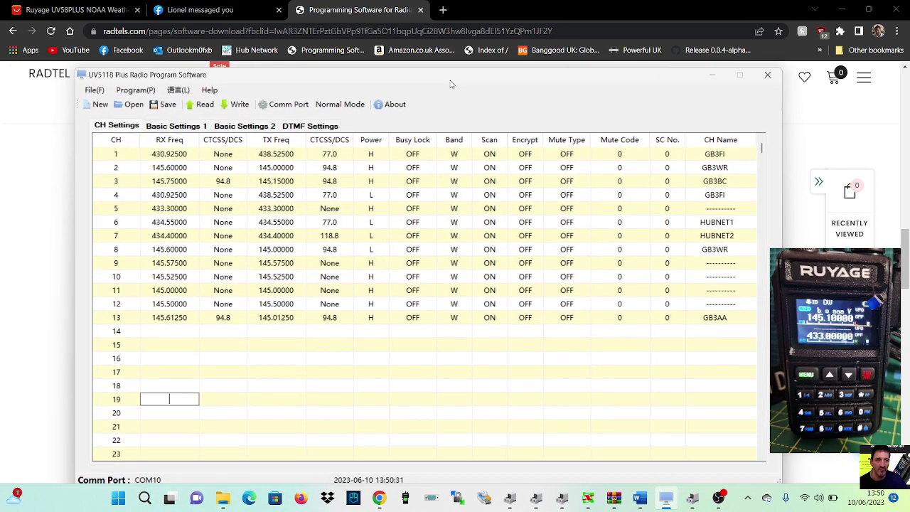
pyautogui.click(284, 106)
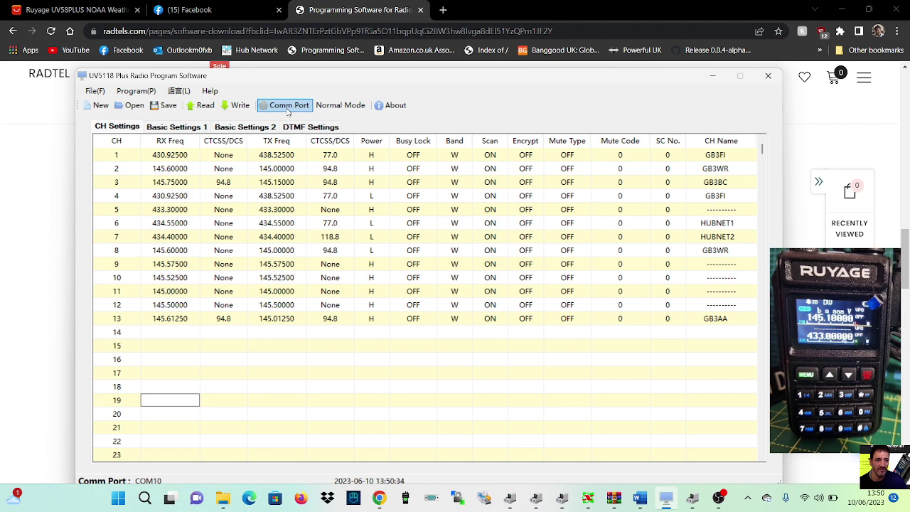
pyautogui.click(458, 273)
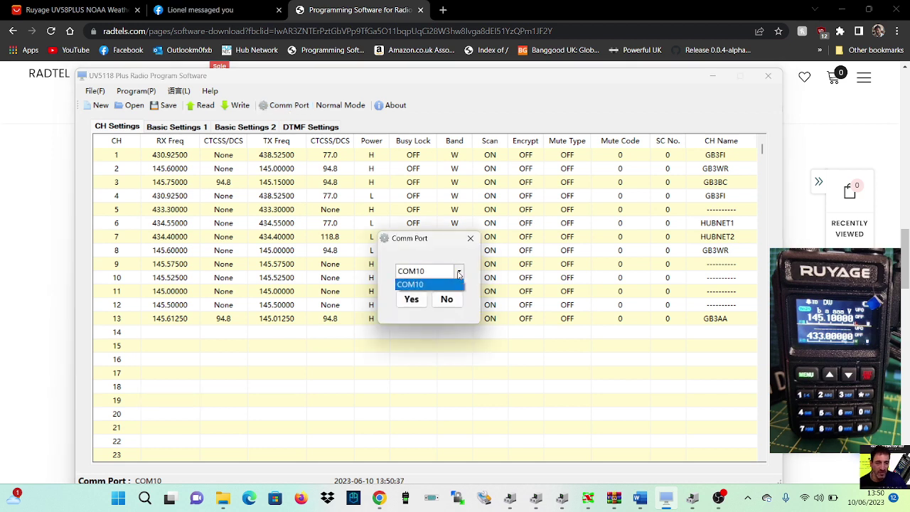
pyautogui.click(453, 283)
pyautogui.click(466, 83)
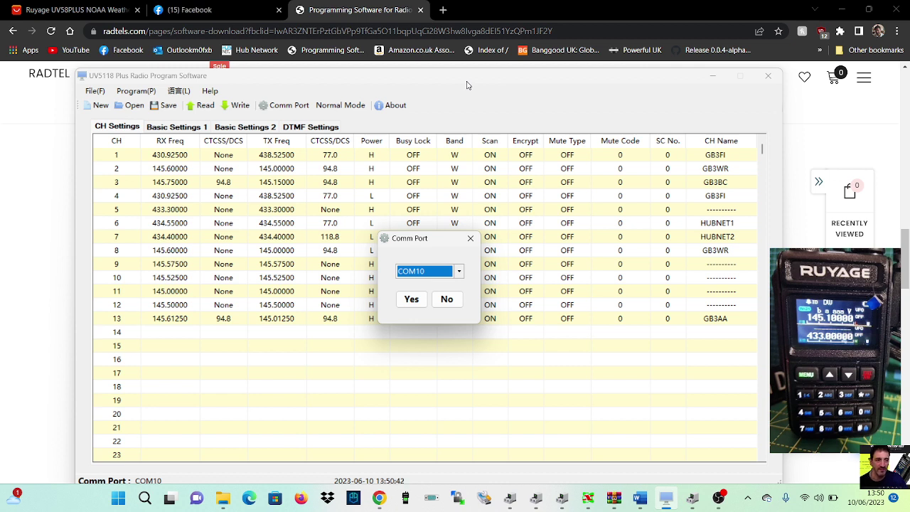
pyautogui.click(411, 300)
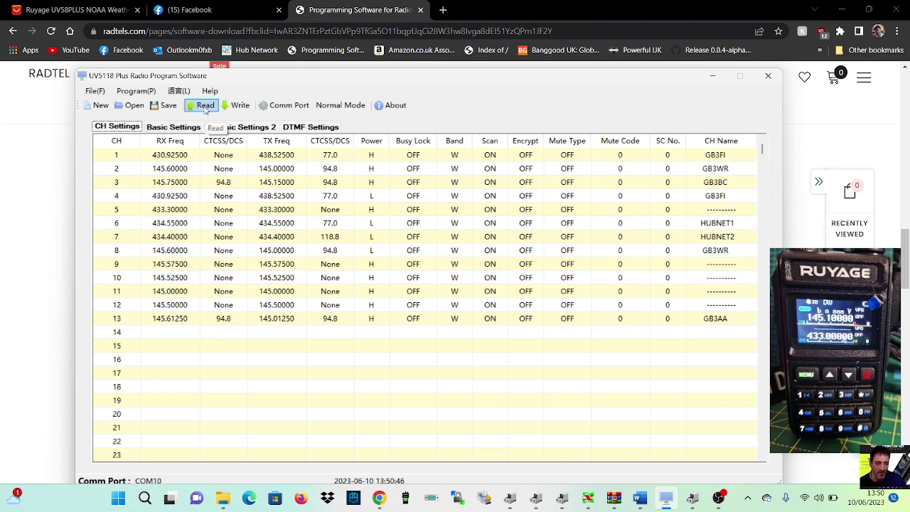
# Save the radio's channel data to the Desktop as 'UV58 FILE'.
pyautogui.click(153, 107)
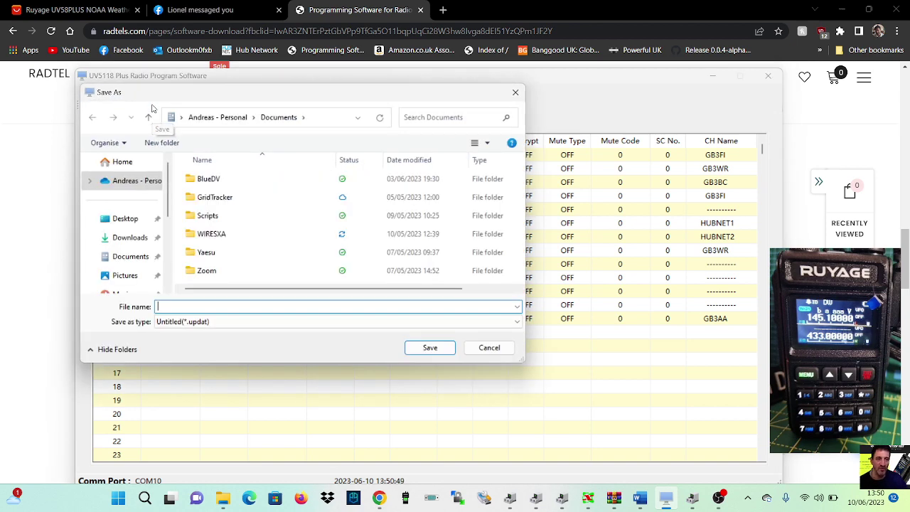
pyautogui.click(126, 218)
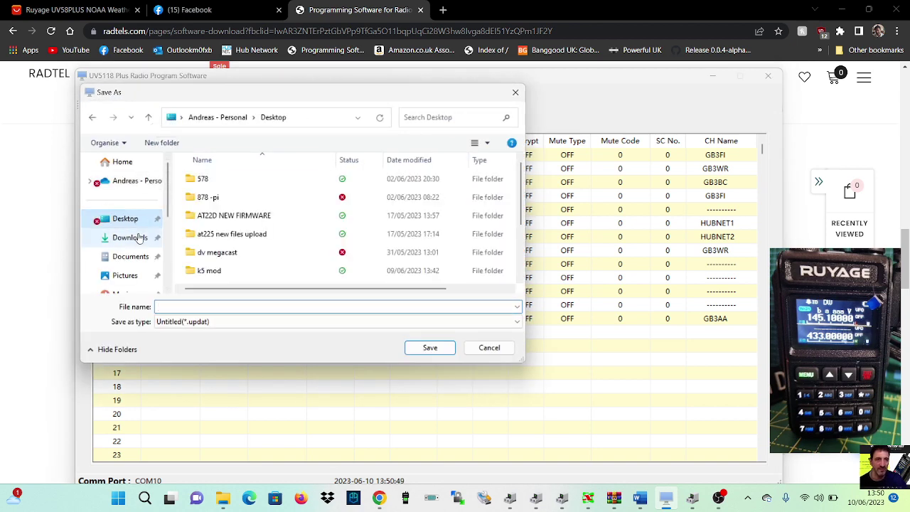
pyautogui.click(163, 307)
pyautogui.write('UV')
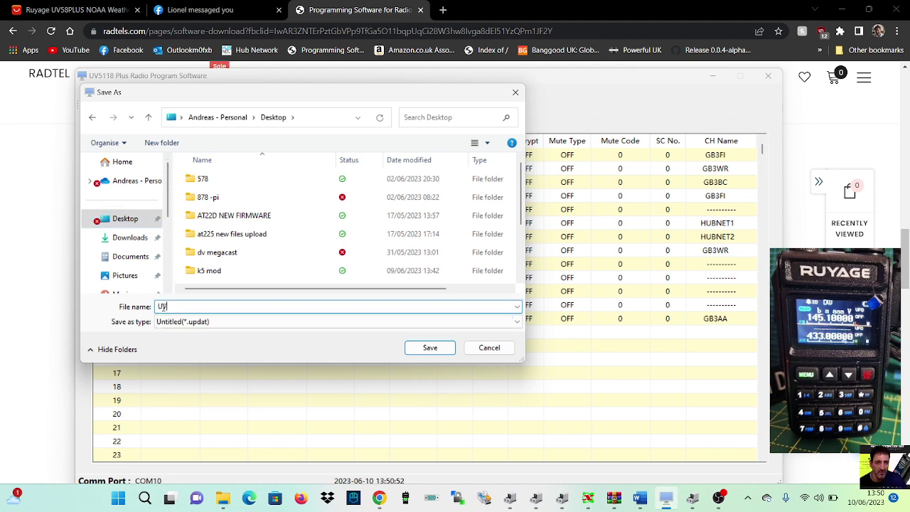
pyautogui.write('58 FILE')
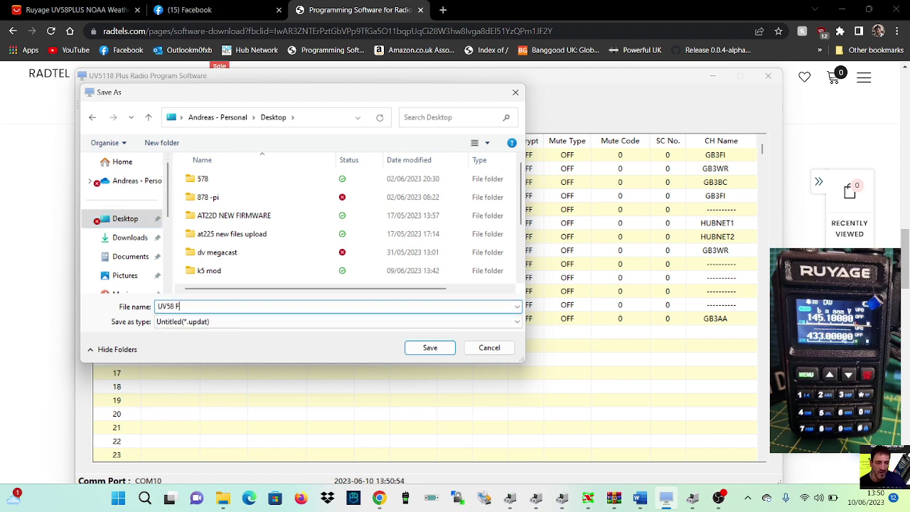
pyautogui.click(430, 348)
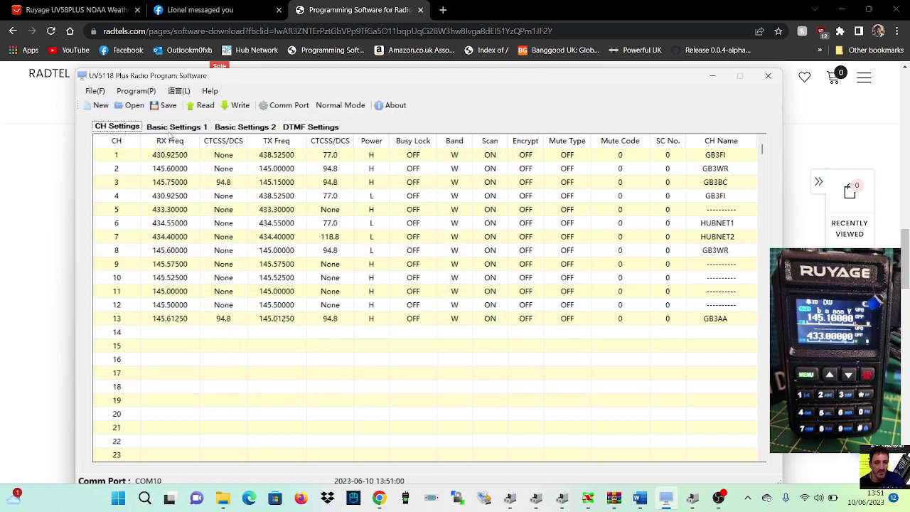
pyautogui.click(175, 128)
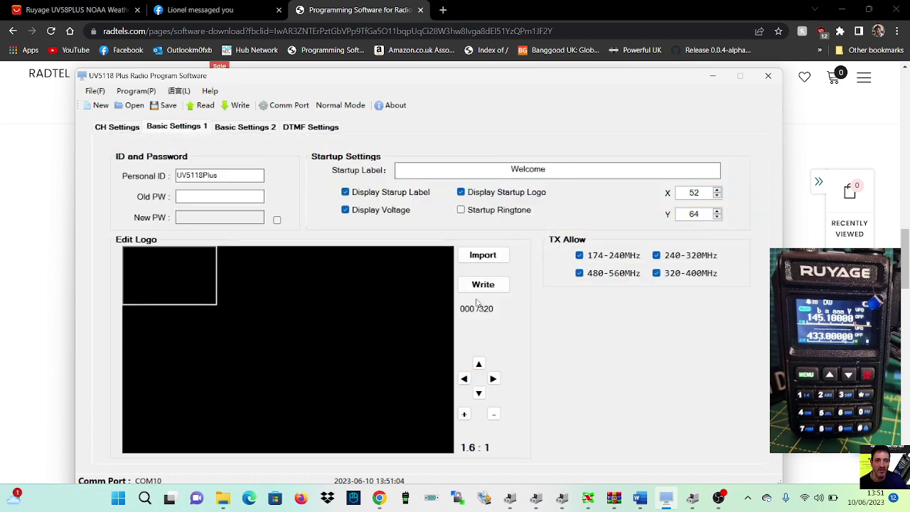
pyautogui.click(478, 258)
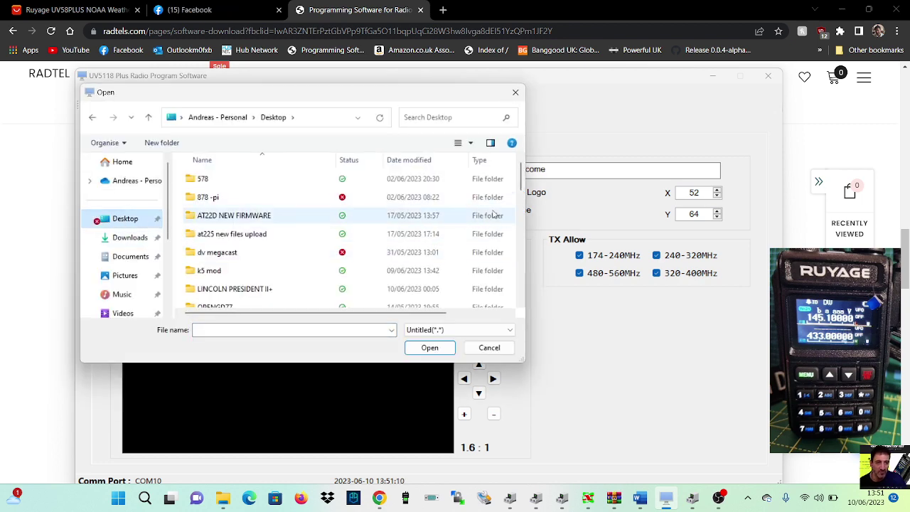
pyautogui.moveTo(521, 184); pyautogui.dragTo(517, 310)
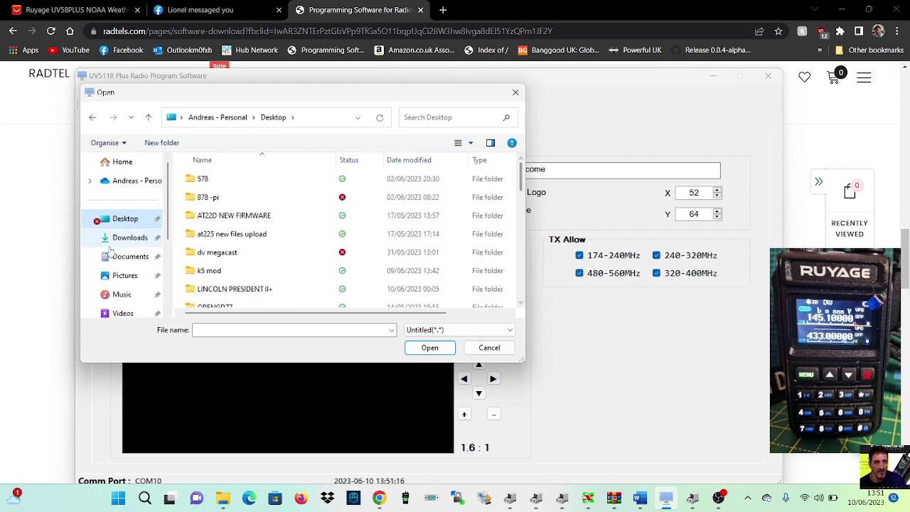
pyautogui.click(126, 278)
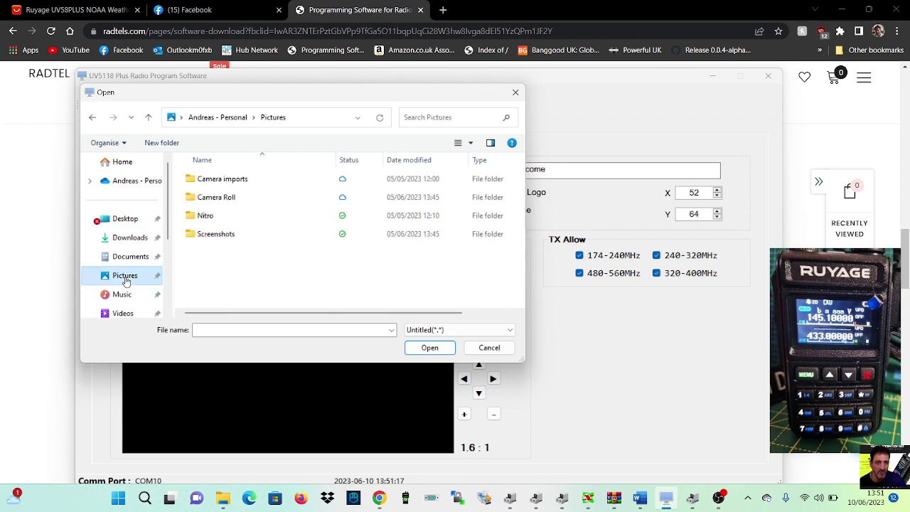
pyautogui.doubleClick(220, 179)
pyautogui.click(221, 179)
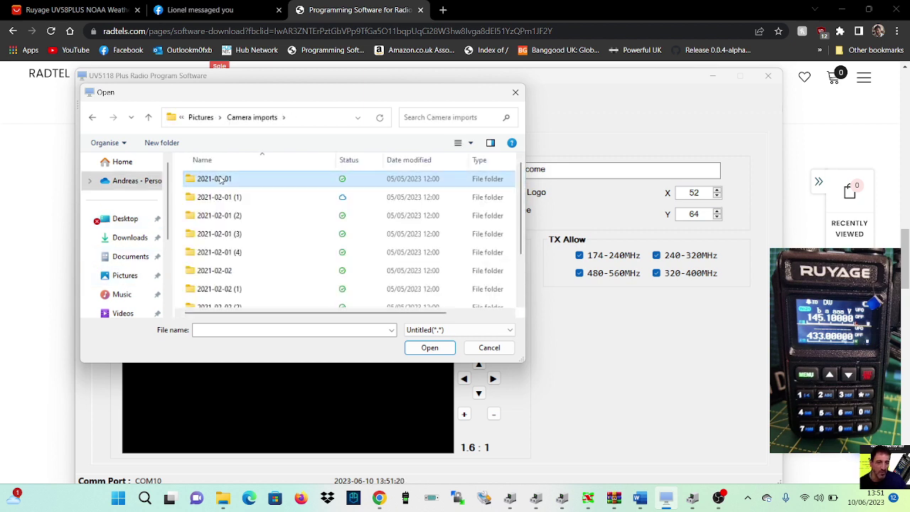
pyautogui.click(92, 118)
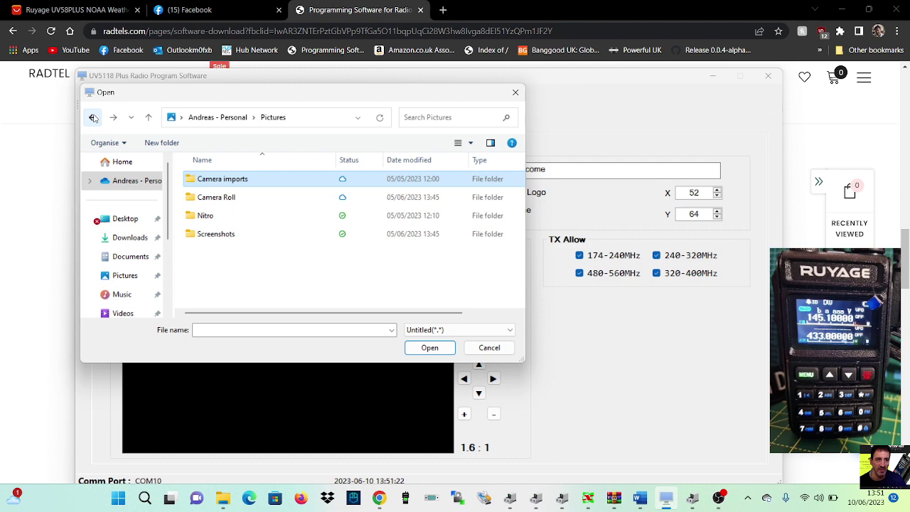
pyautogui.click(217, 235)
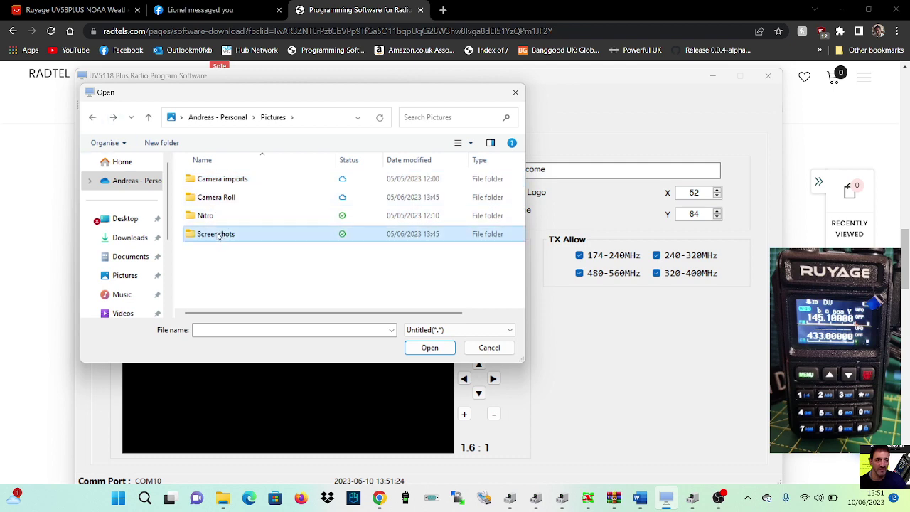
pyautogui.doubleClick(217, 235)
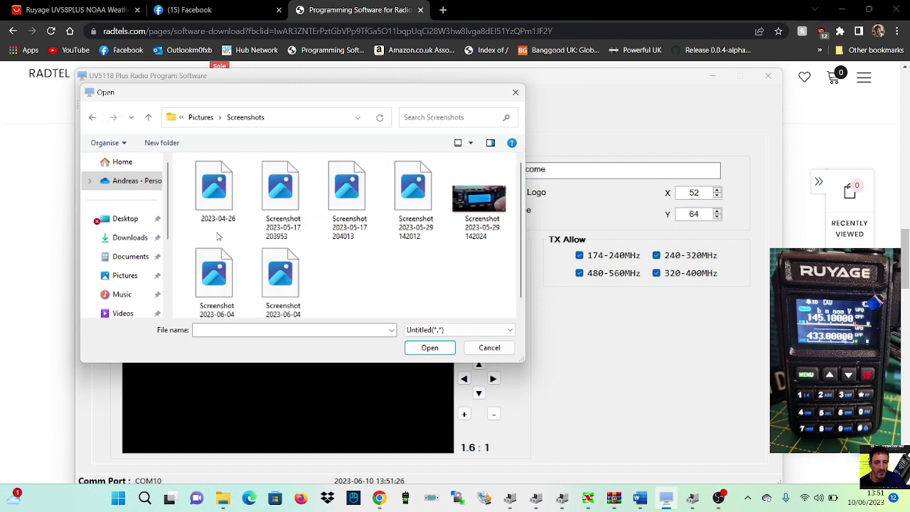
pyautogui.doubleClick(481, 207)
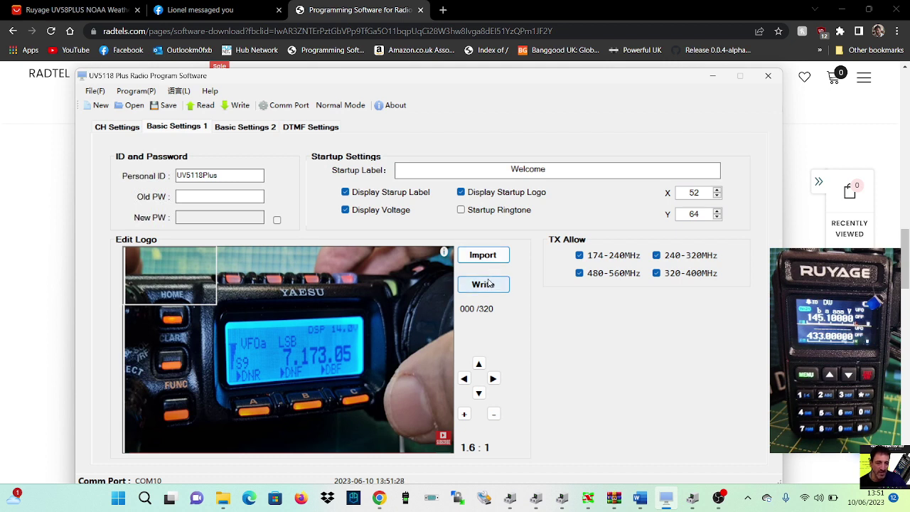
# Write the Yaesu screenshot logo to the radio and acknowledge the Completed message.
pyautogui.click(488, 287)
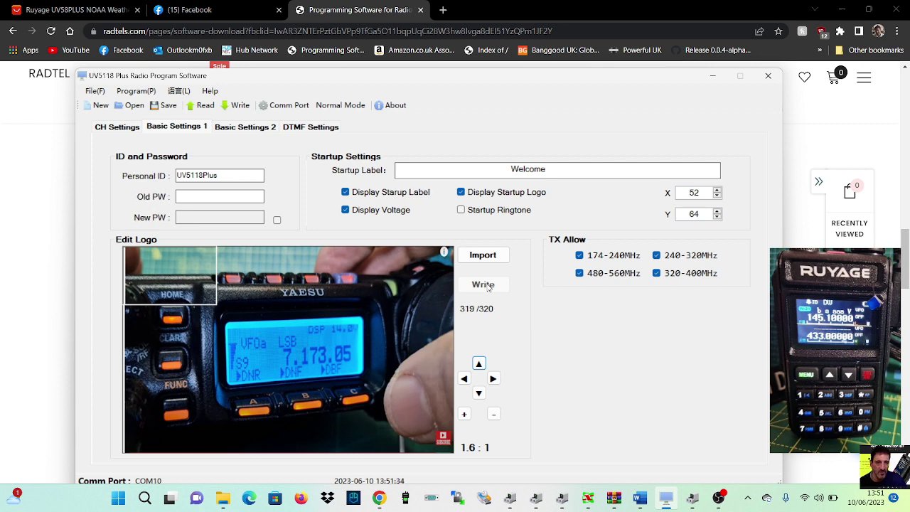
pyautogui.click(461, 281)
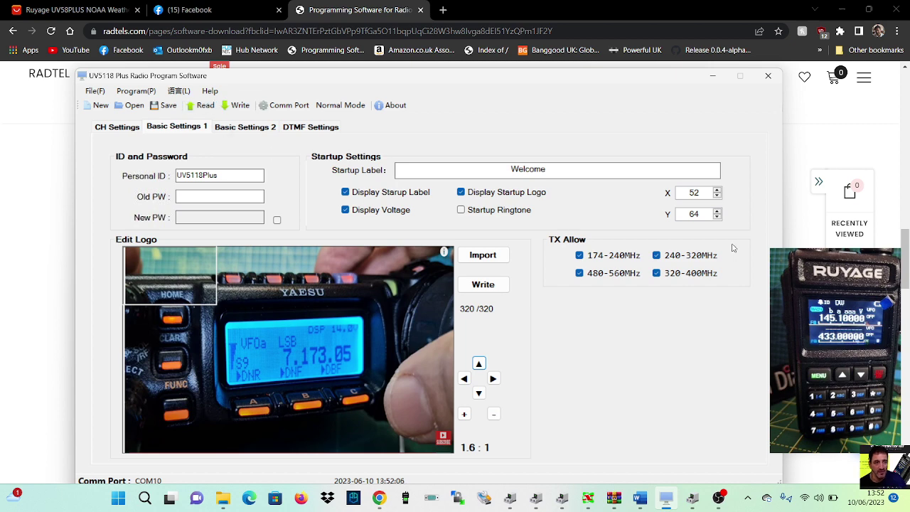
pyautogui.moveTo(582, 76); pyautogui.dragTo(638, 46)
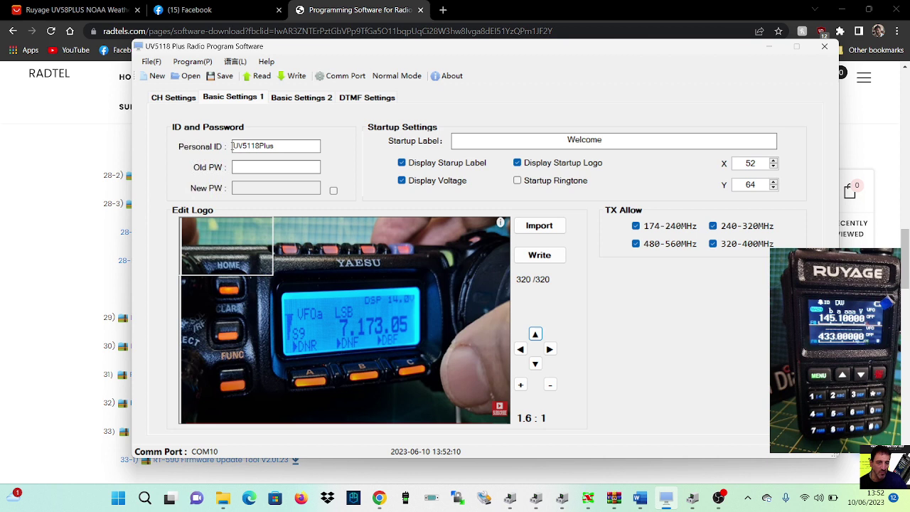
# Replace the 'Welcome' startup label with the call sign followed by 'HAM DIARY'.
pyautogui.doubleClick(616, 138)
pyautogui.click(622, 140)
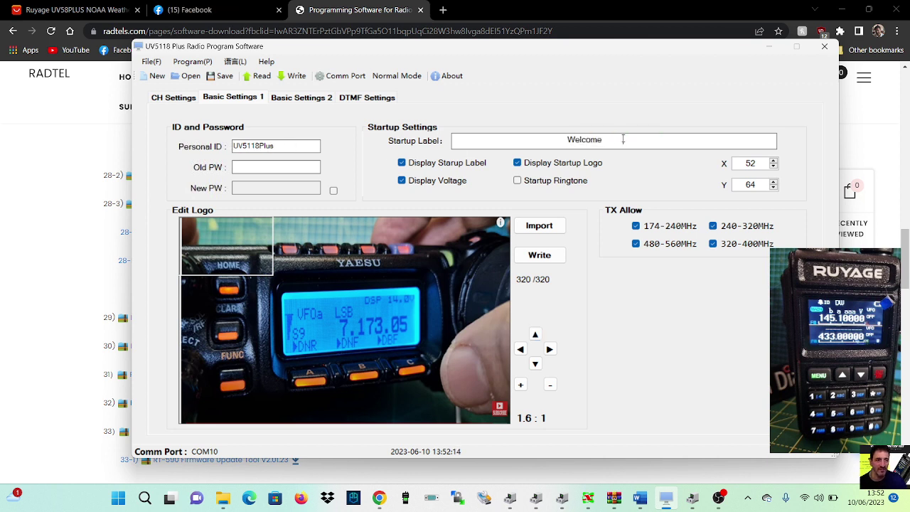
pyautogui.press('BackSpace')
pyautogui.press('BackSpace')
pyautogui.press('BackSpace')
pyautogui.press('BackSpace')
pyautogui.press('BackSpace')
pyautogui.press('BackSpace')
pyautogui.press('BackSpace')
pyautogui.press('BackSpace')
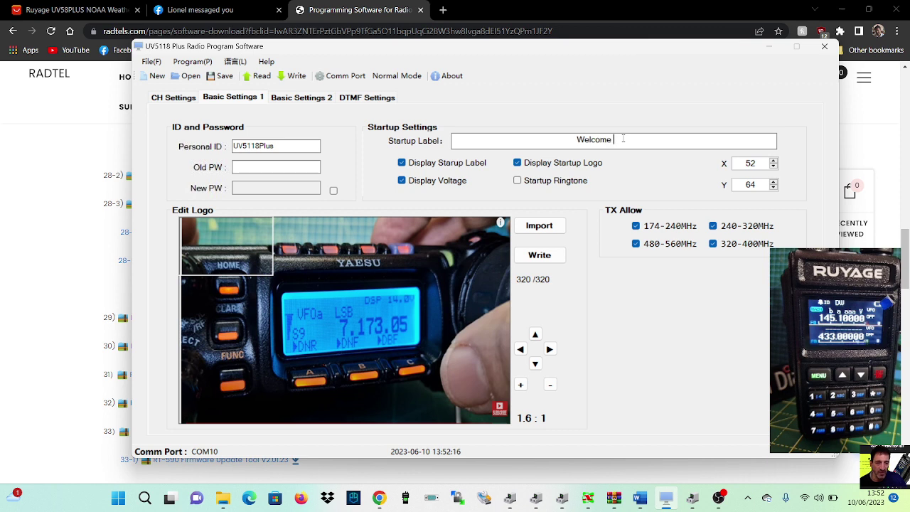
pyautogui.press('BackSpace')
pyautogui.press('BackSpace')
pyautogui.press('BackSpace')
pyautogui.press('BackSpace')
pyautogui.write('m0fxb')
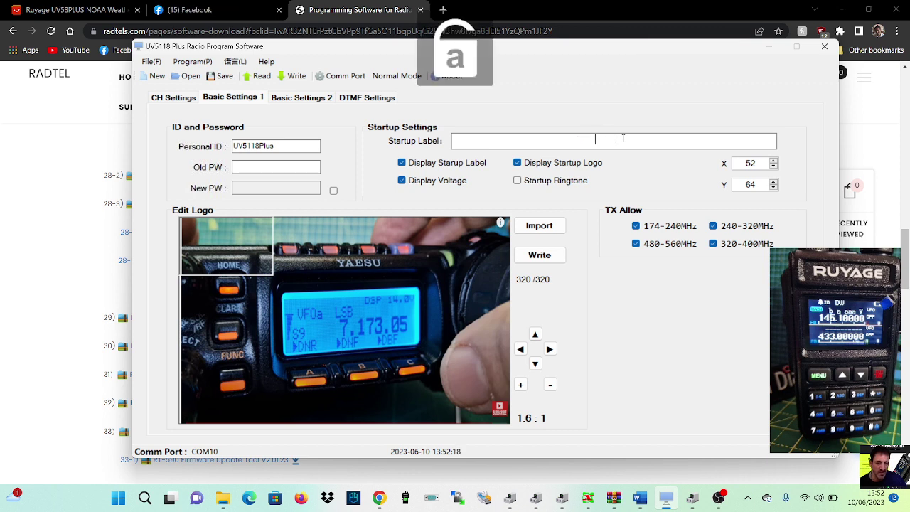
pyautogui.press('BackSpace')
pyautogui.press('BackSpace')
pyautogui.press('BackSpace')
pyautogui.press('BackSpace')
pyautogui.press('BackSpace')
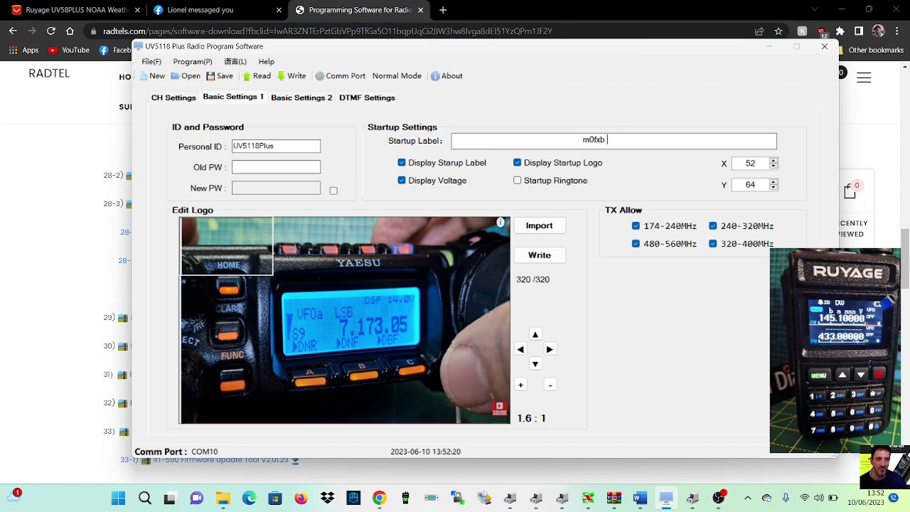
pyautogui.press('capslock')
pyautogui.write('M')
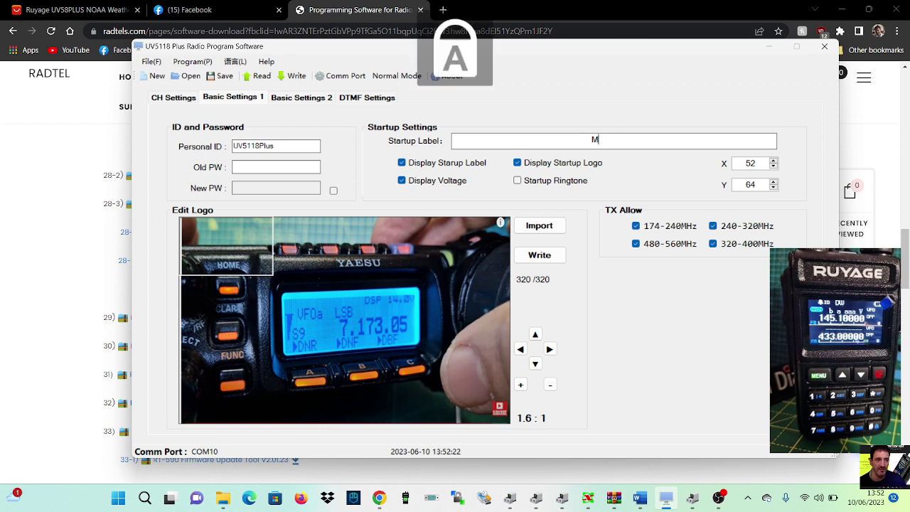
pyautogui.write('0FXB HA')
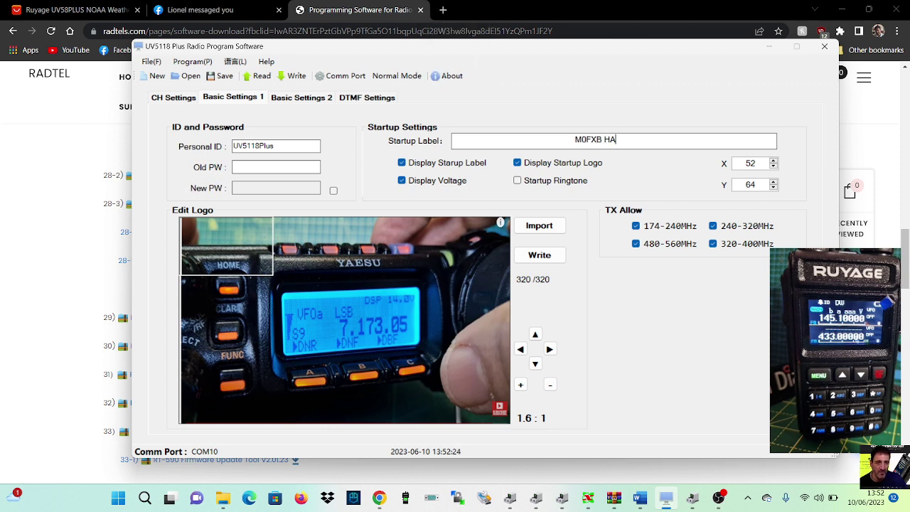
pyautogui.write('M DIAR')
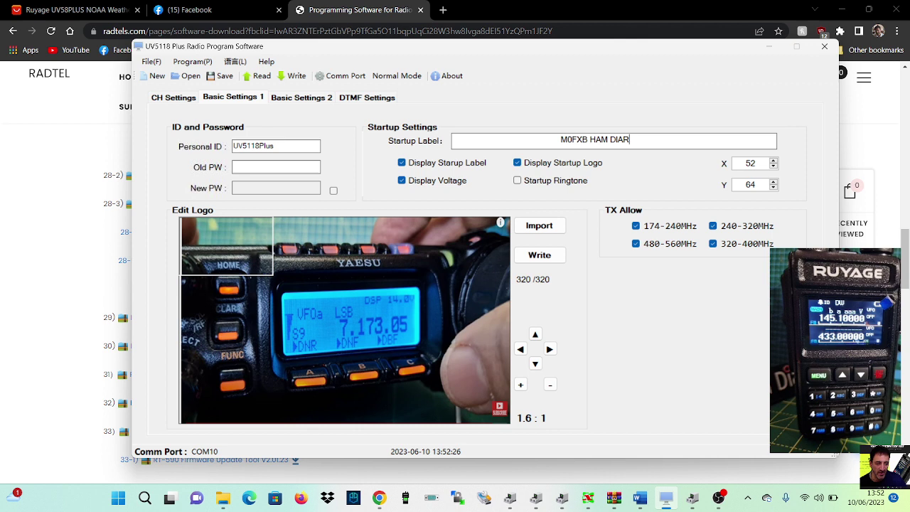
pyautogui.write('Y')
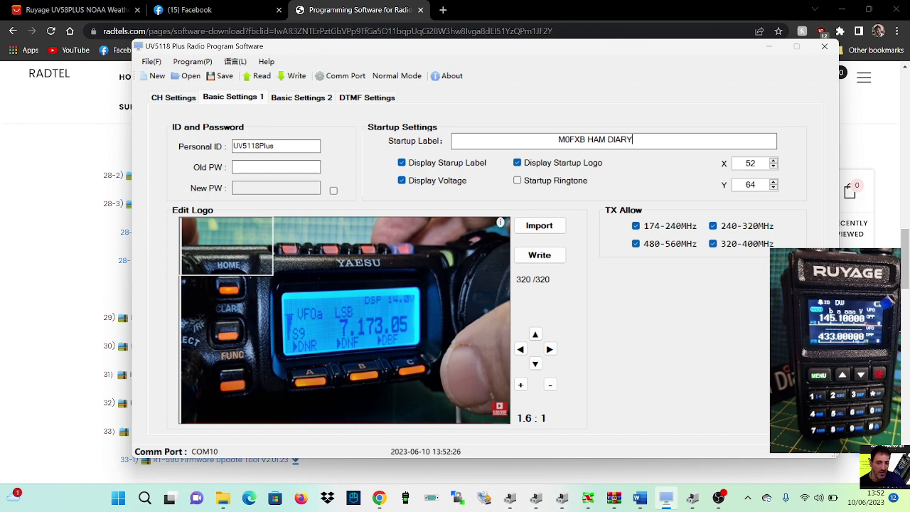
# Position the startup label at X 41, Y 21 and write the logo to the radio.
pyautogui.click(774, 167)
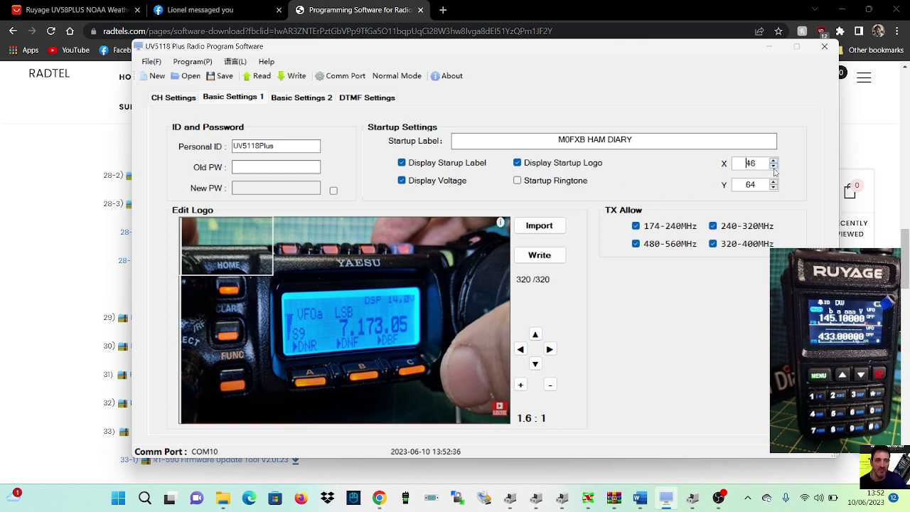
pyautogui.click(775, 168)
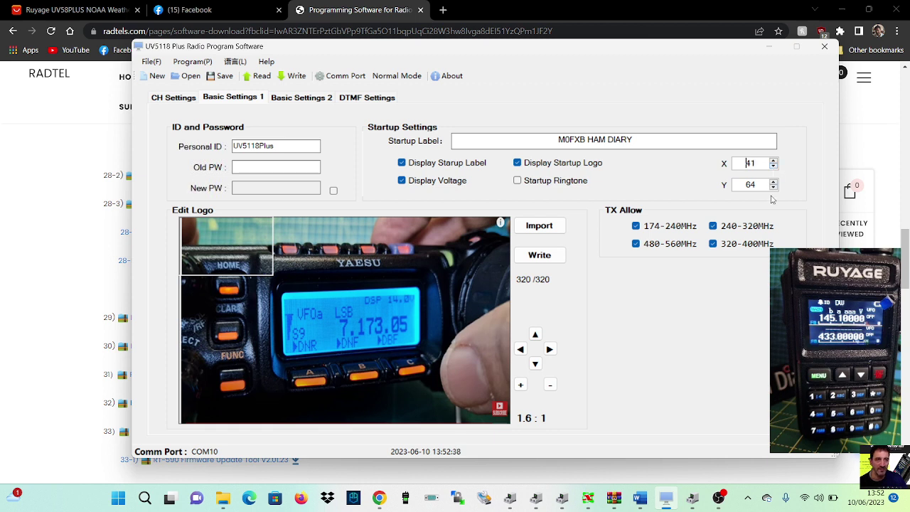
pyautogui.click(773, 189)
pyautogui.click(773, 189)
pyautogui.click(773, 189)
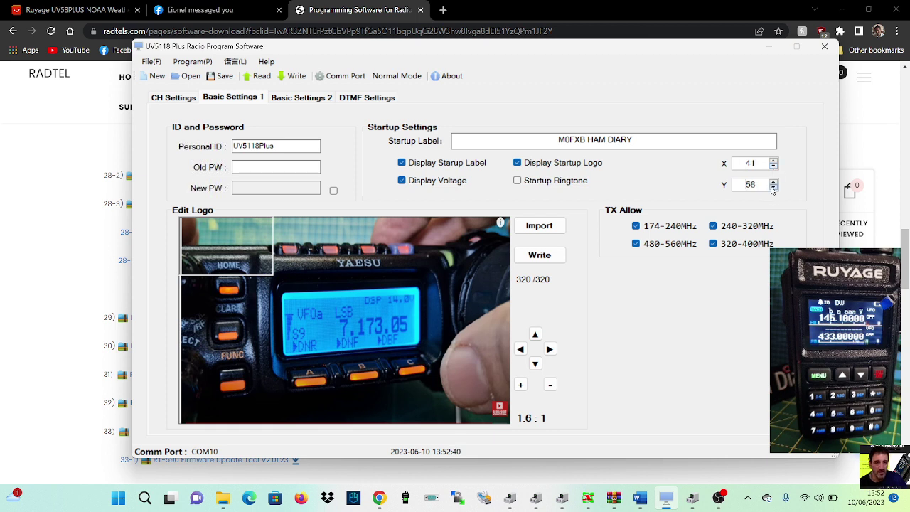
pyautogui.click(773, 189)
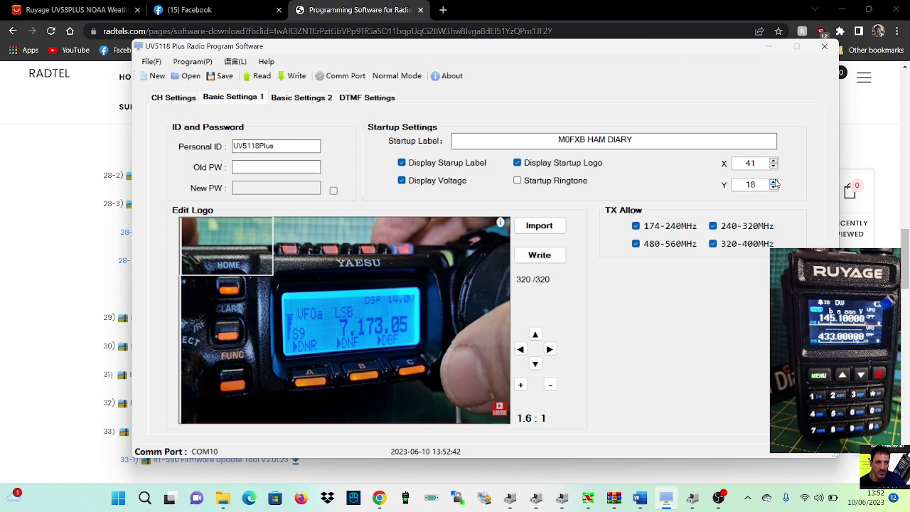
pyautogui.click(537, 255)
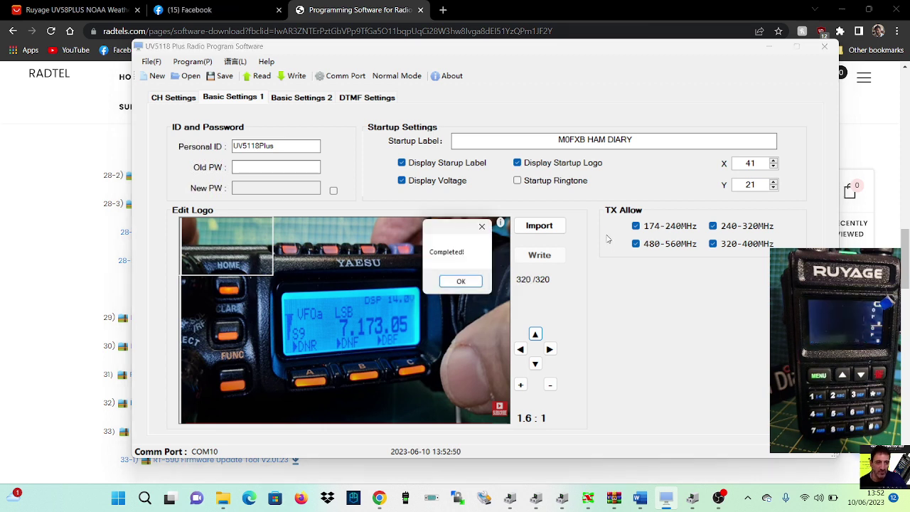
# On Basic Settings 2, set Work Mode to CH Mode.
pyautogui.click(459, 281)
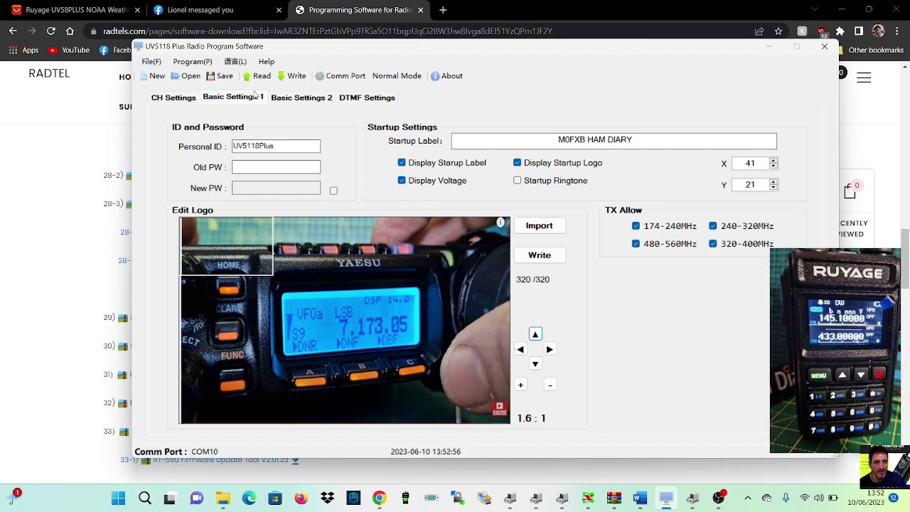
pyautogui.click(301, 100)
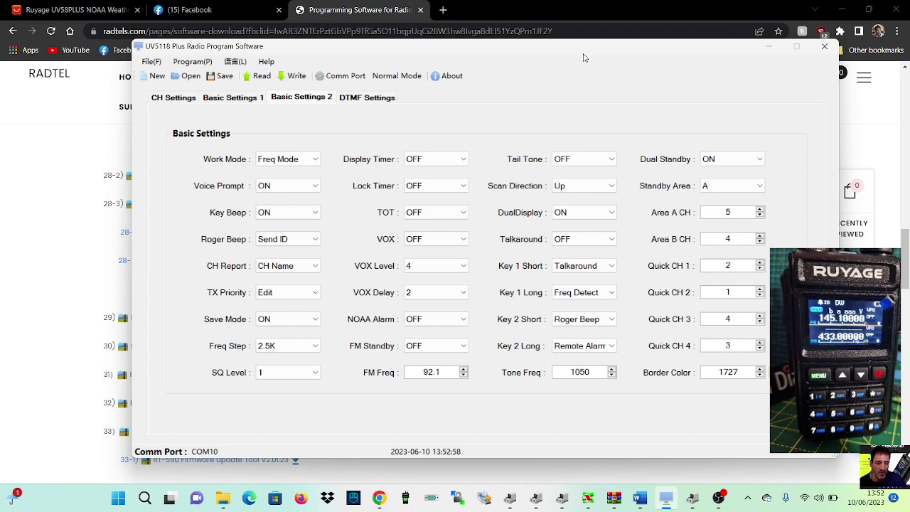
pyautogui.moveTo(587, 47); pyautogui.dragTo(554, 50)
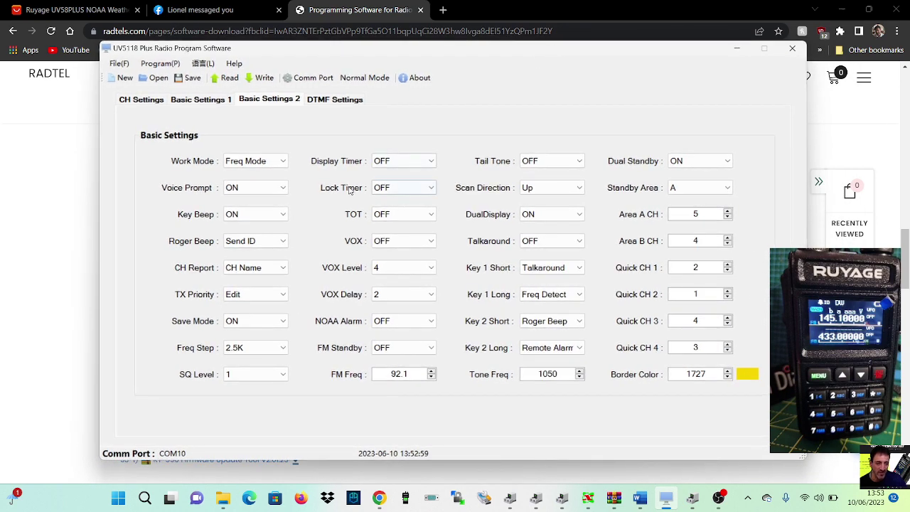
pyautogui.click(286, 165)
pyautogui.click(245, 182)
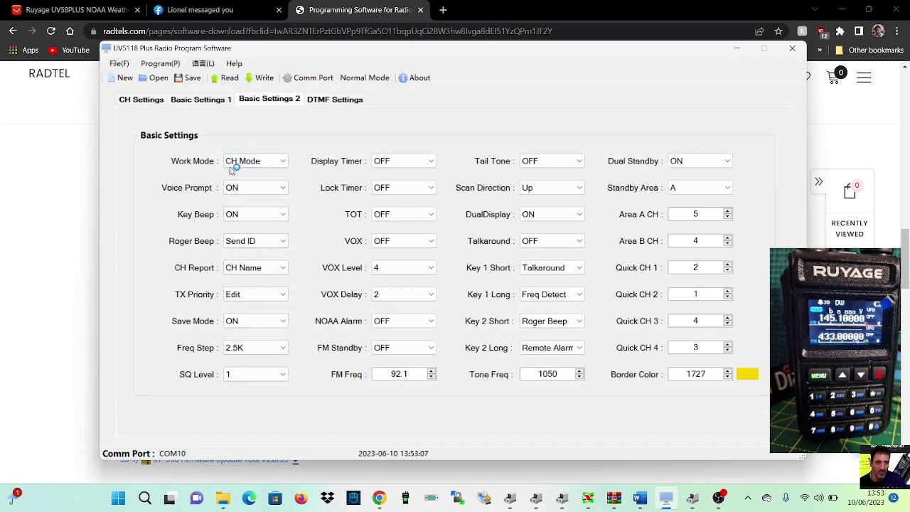
# Recheck the Work Mode dropdown, keeping CH Mode selected.
pyautogui.click(285, 161)
pyautogui.click(285, 162)
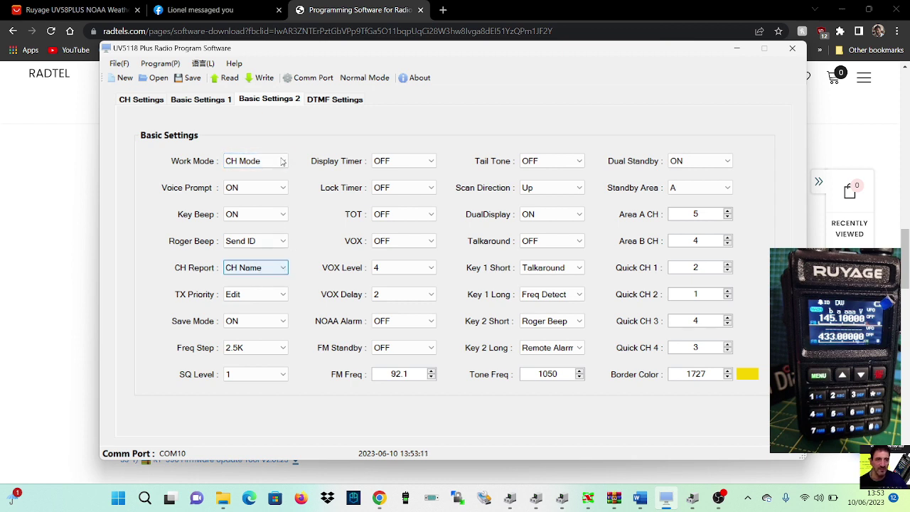
pyautogui.click(284, 162)
pyautogui.click(284, 161)
pyautogui.click(284, 161)
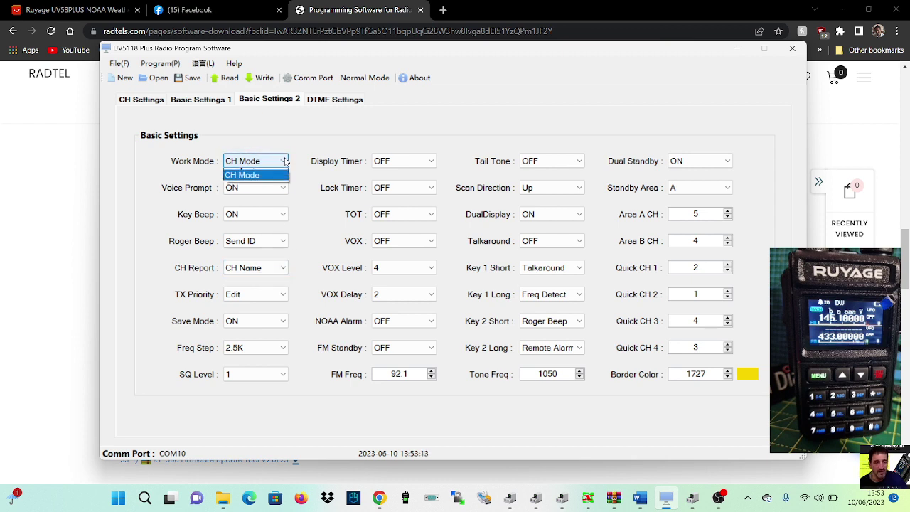
pyautogui.click(284, 161)
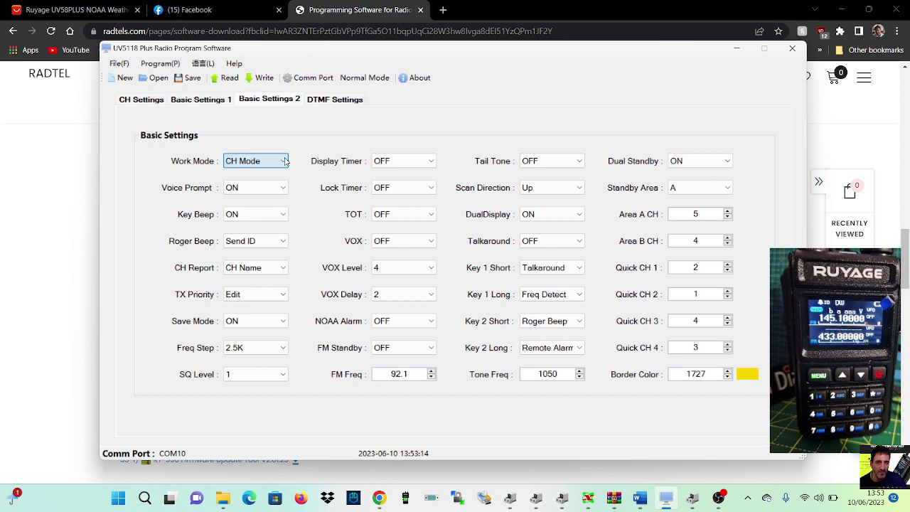
# Lower Border Color from 1727 to green 1482, then bring up DTMF Settings.
pyautogui.click(727, 378)
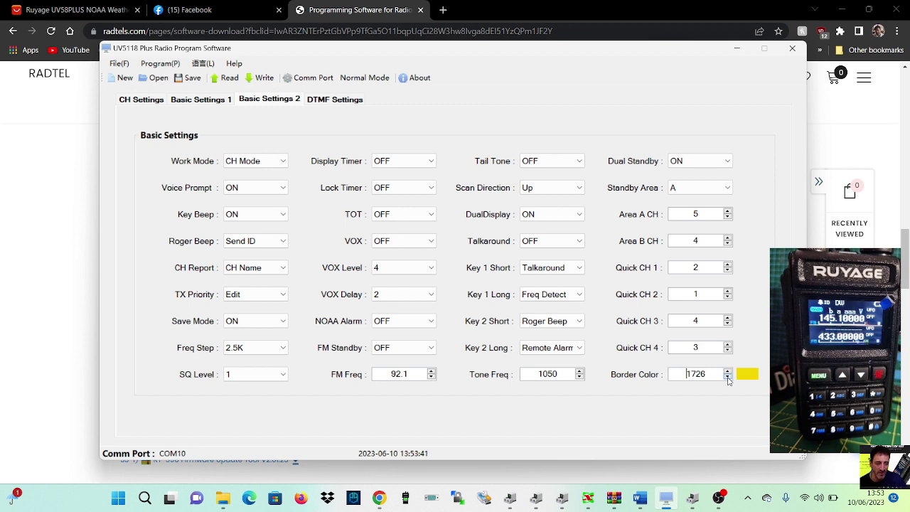
pyautogui.click(728, 378)
pyautogui.click(727, 378)
pyautogui.scroll(5, 727, 372)
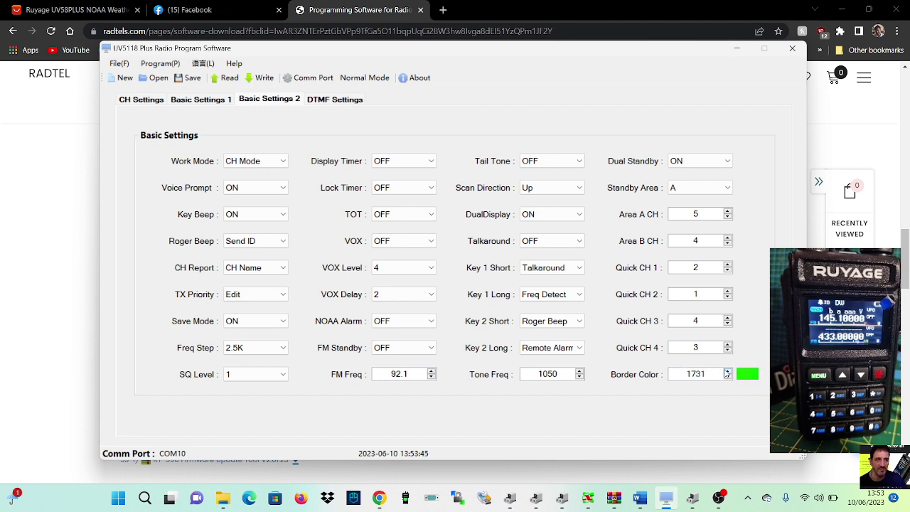
pyautogui.scroll(5, 727, 372)
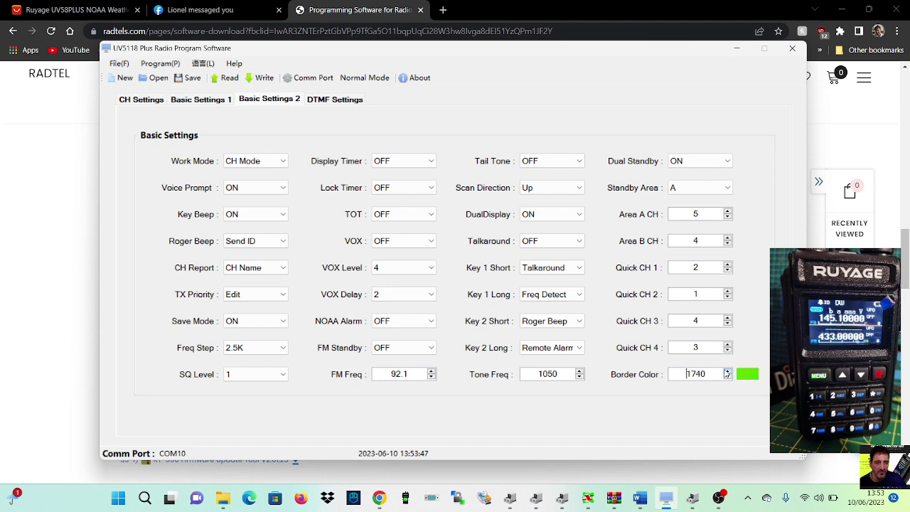
pyautogui.scroll(-2, 729, 377)
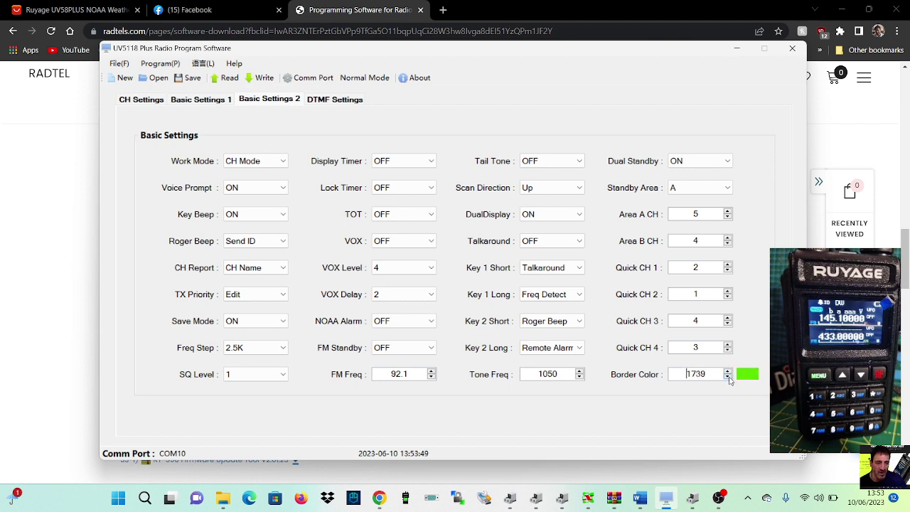
pyautogui.scroll(-20, 728, 377)
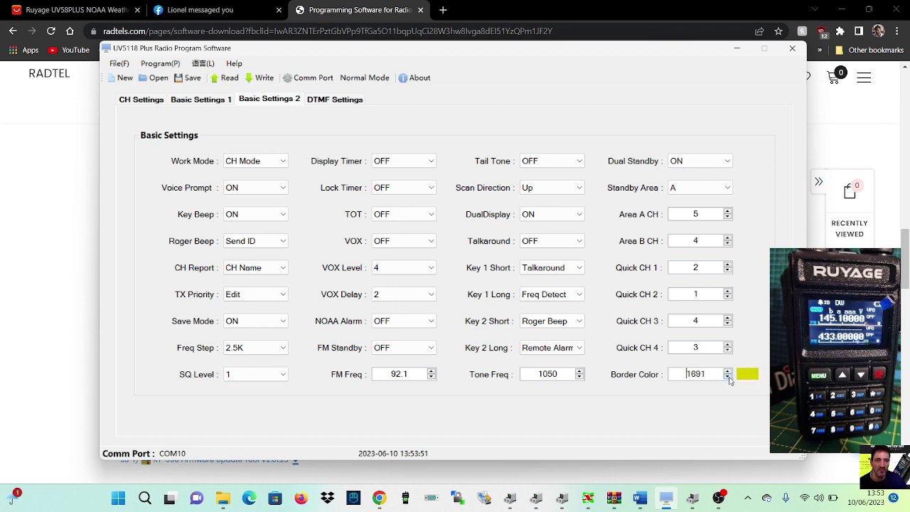
pyautogui.scroll(-20, 728, 377)
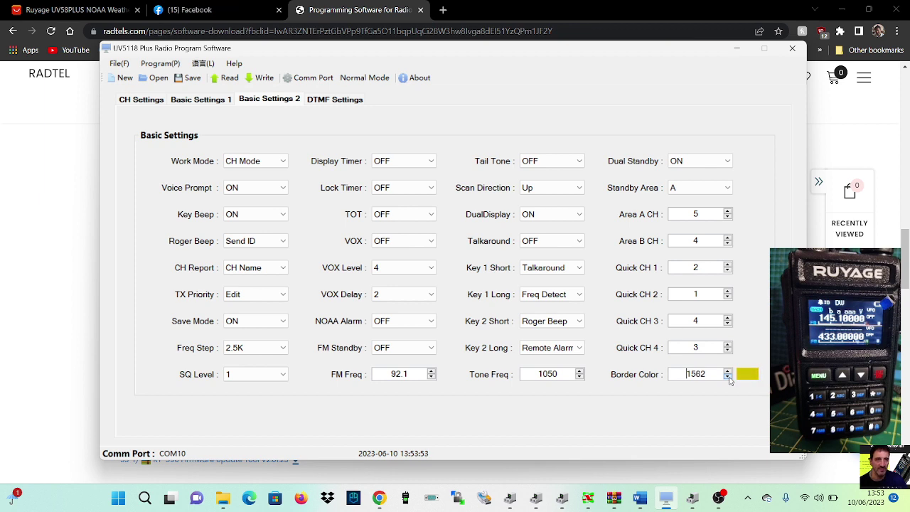
pyautogui.scroll(-20, 729, 379)
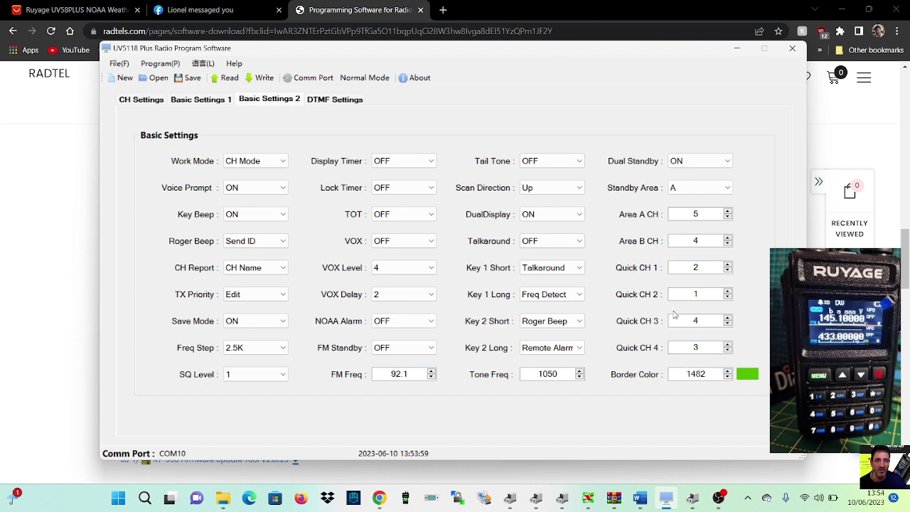
pyautogui.click(328, 100)
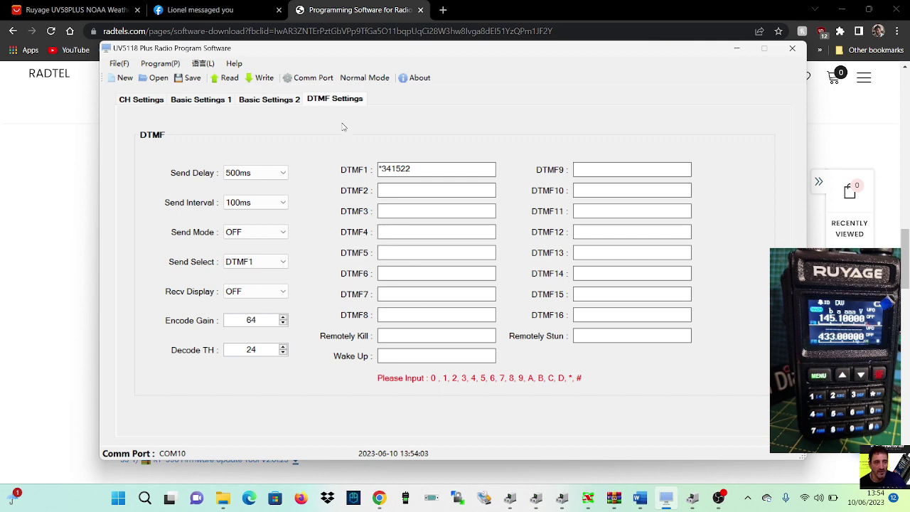
# Return to the CH Settings list and write the thirteen channels to the radio.
pyautogui.click(263, 103)
pyautogui.click(214, 101)
pyautogui.click(144, 100)
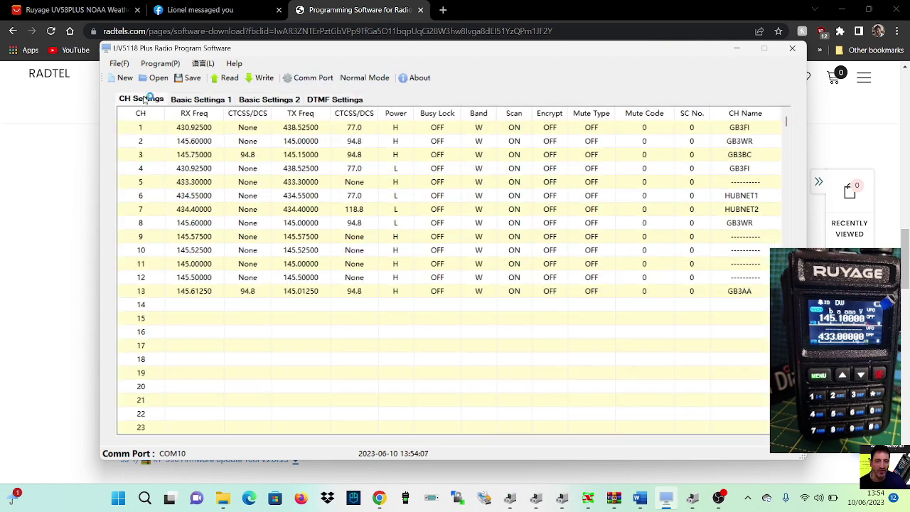
pyautogui.click(117, 64)
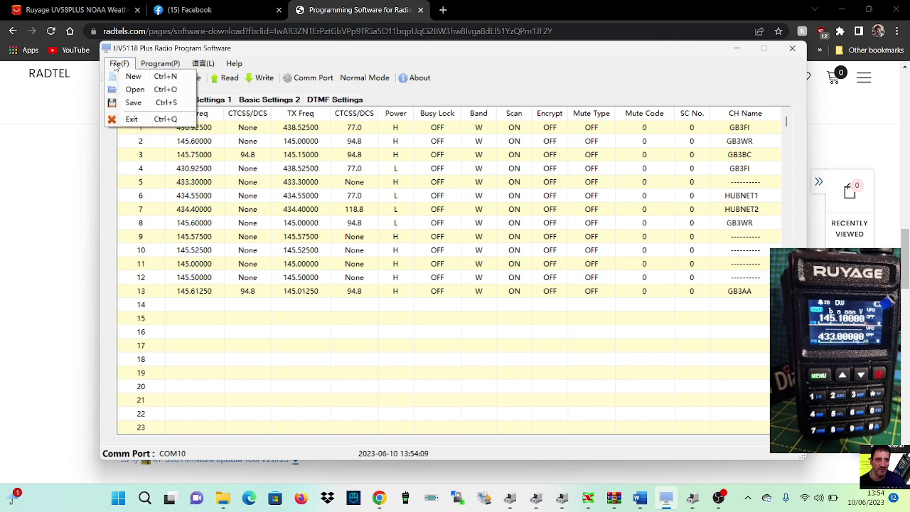
pyautogui.moveTo(149, 68)
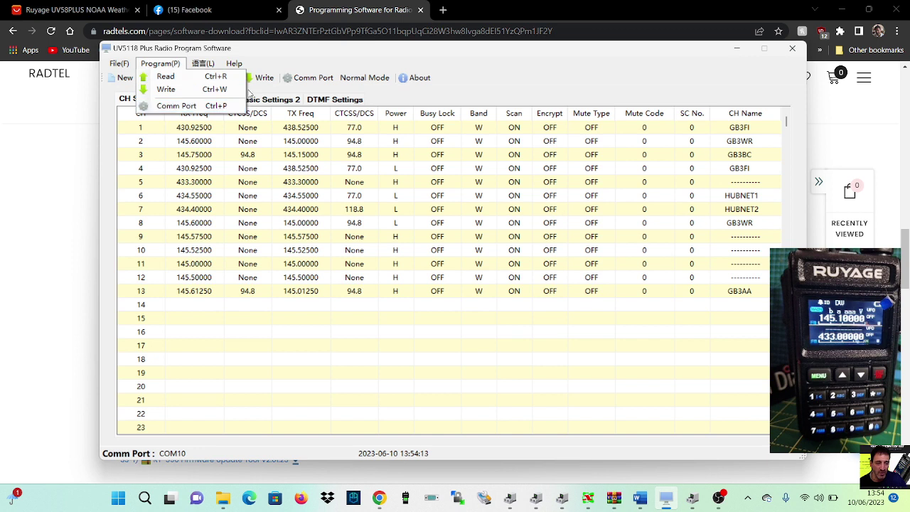
pyautogui.click(267, 85)
pyautogui.click(427, 246)
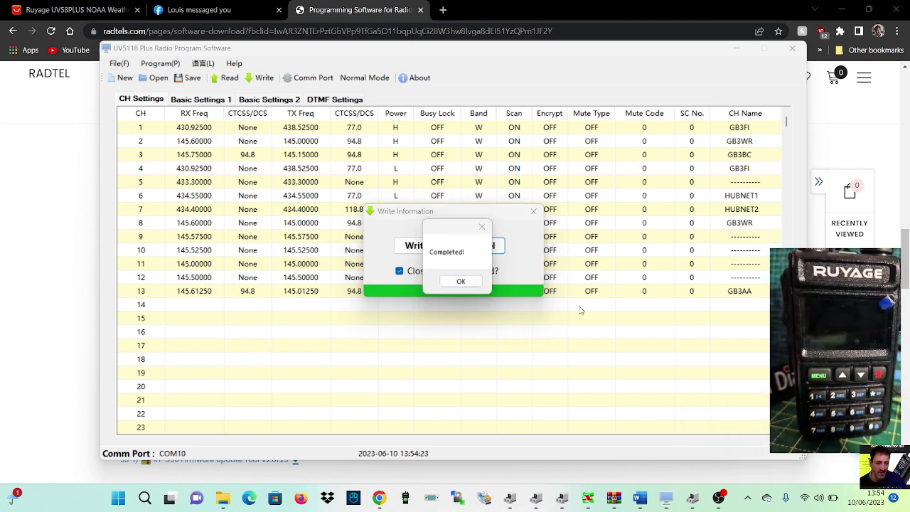
pyautogui.click(461, 281)
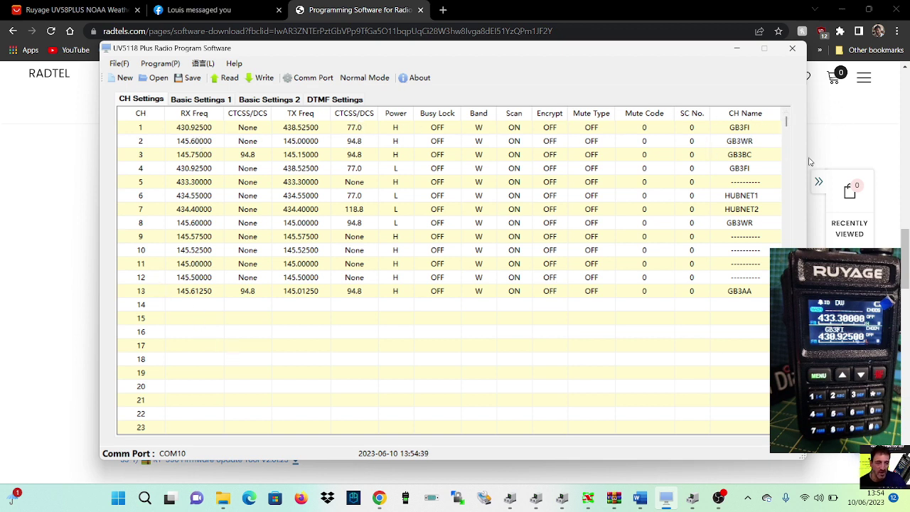
pyautogui.moveTo(681, 48); pyautogui.dragTo(601, 45)
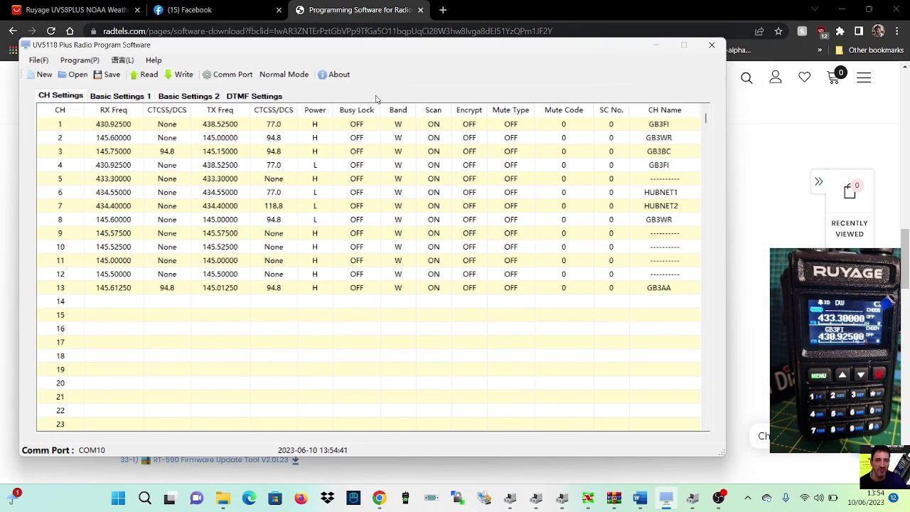
pyautogui.click(112, 137)
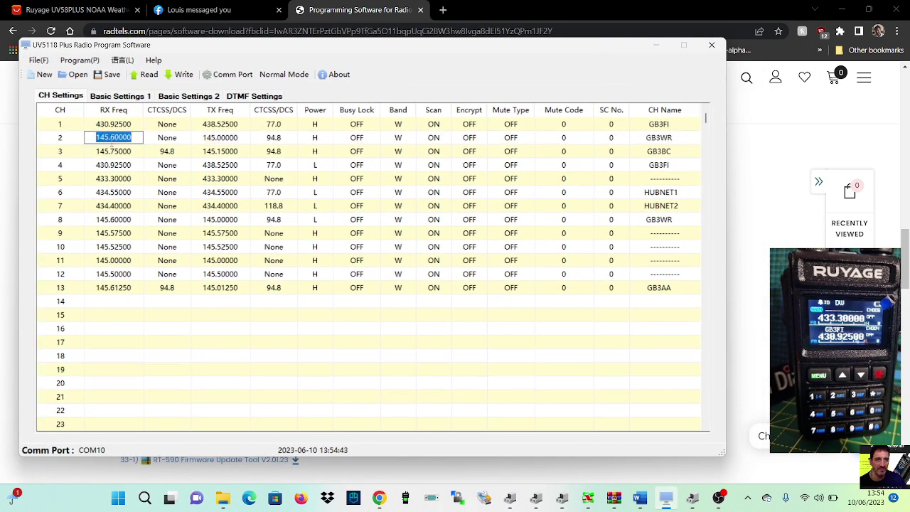
pyautogui.click(108, 137)
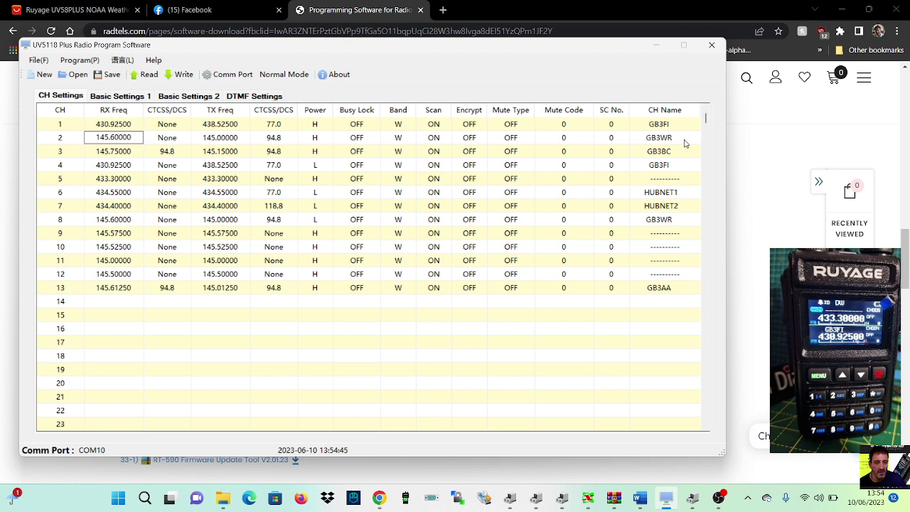
pyautogui.click(50, 140)
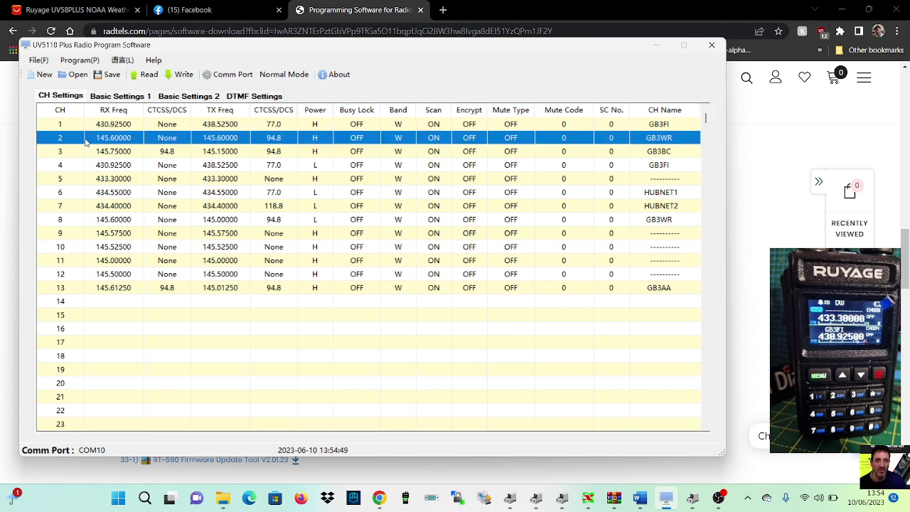
pyautogui.click(112, 138)
pyautogui.click(111, 137)
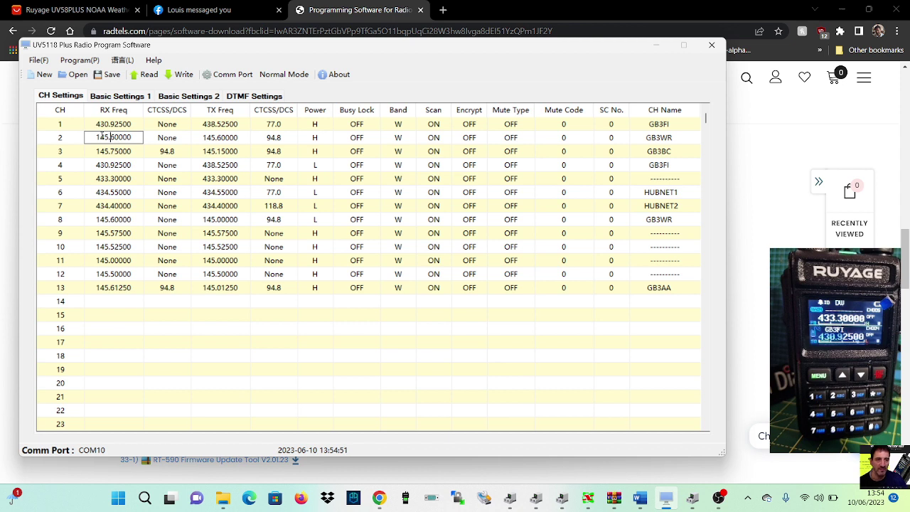
pyautogui.click(218, 139)
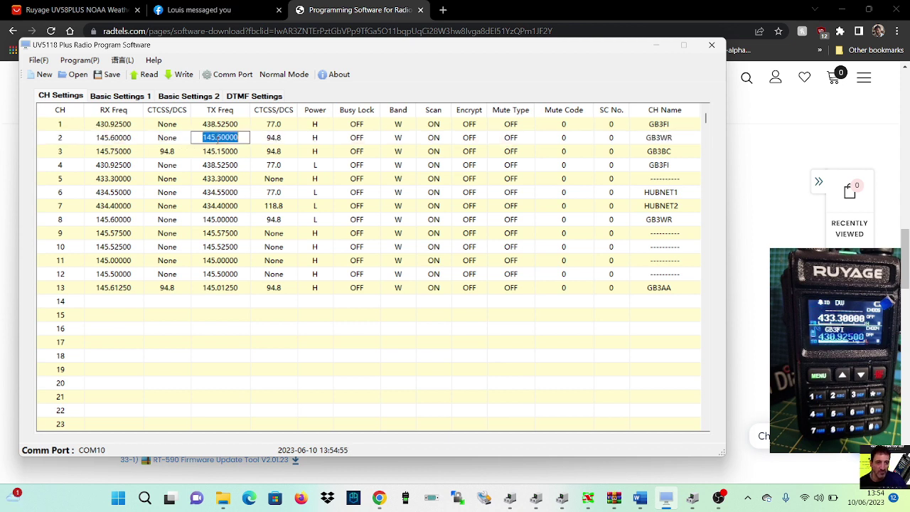
pyautogui.click(222, 141)
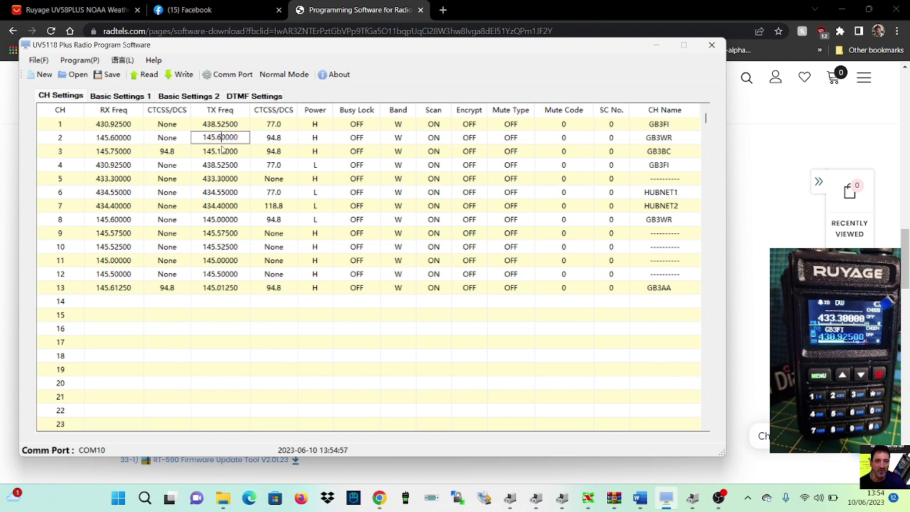
pyautogui.press('BackSpace')
pyautogui.write('0')
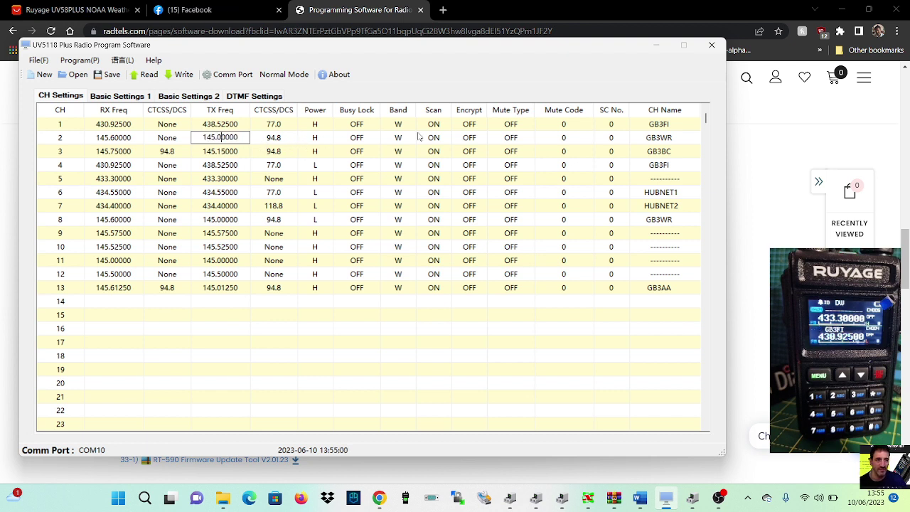
pyautogui.click(676, 139)
pyautogui.click(676, 139)
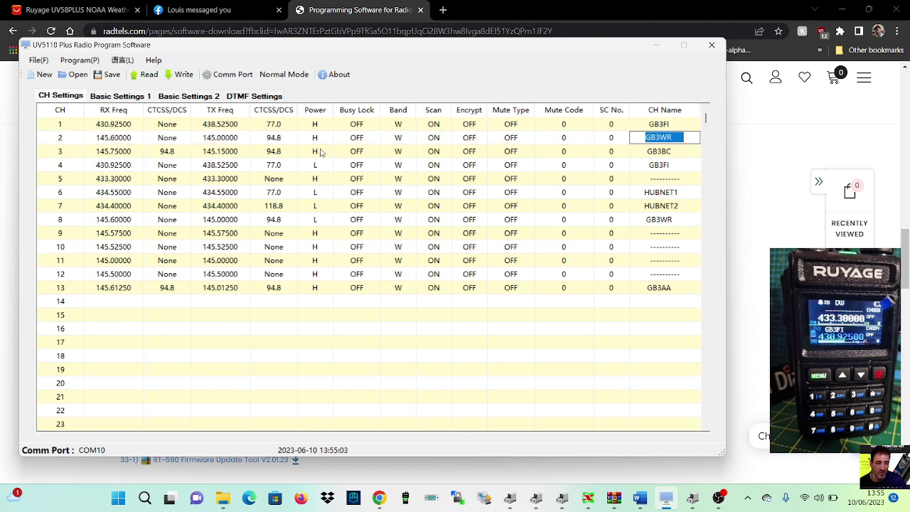
pyautogui.click(277, 137)
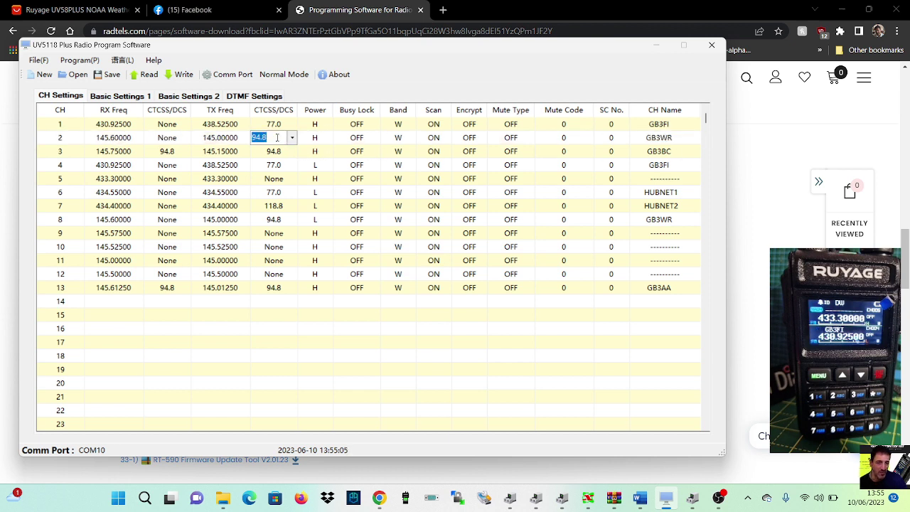
pyautogui.click(320, 141)
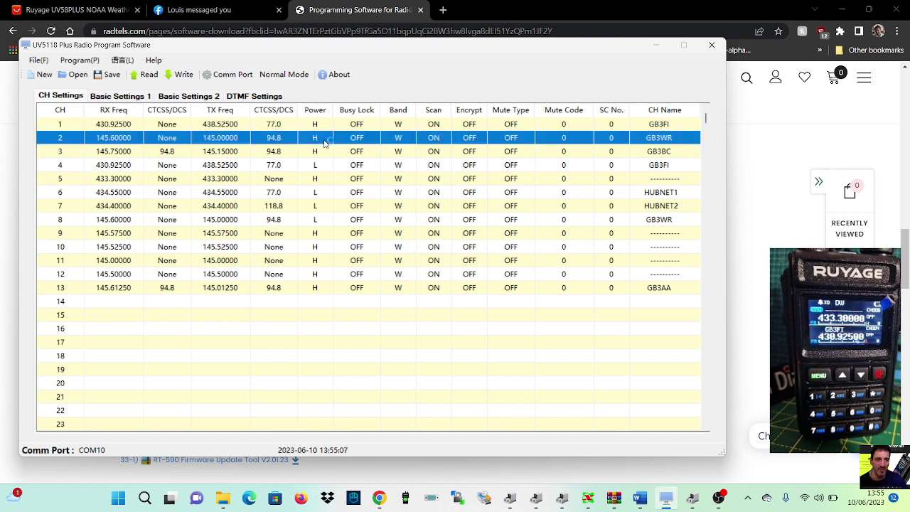
pyautogui.click(320, 141)
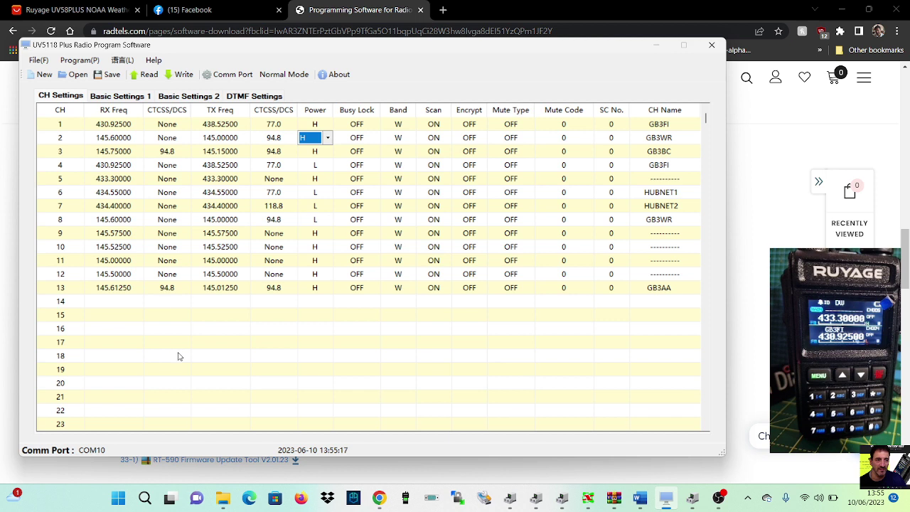
# Enter 430.850 as channel 14's receive frequency.
pyautogui.click(194, 389)
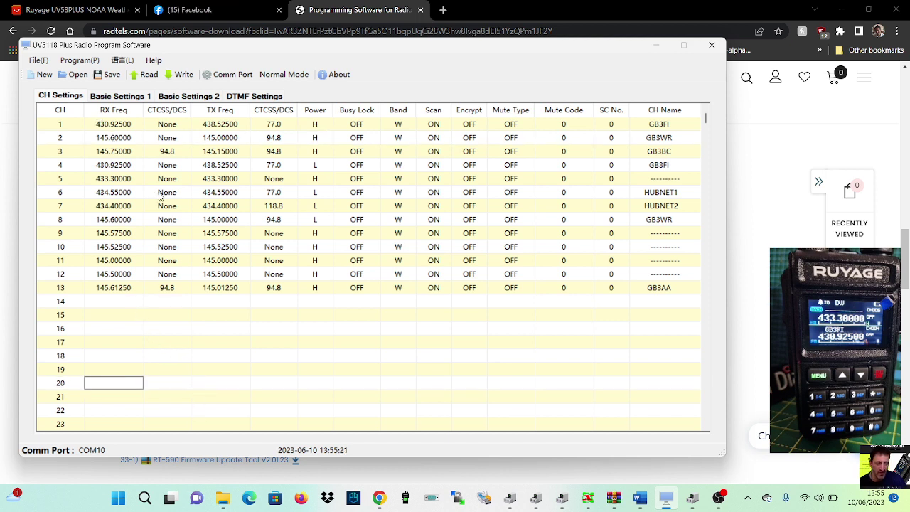
pyautogui.click(114, 301)
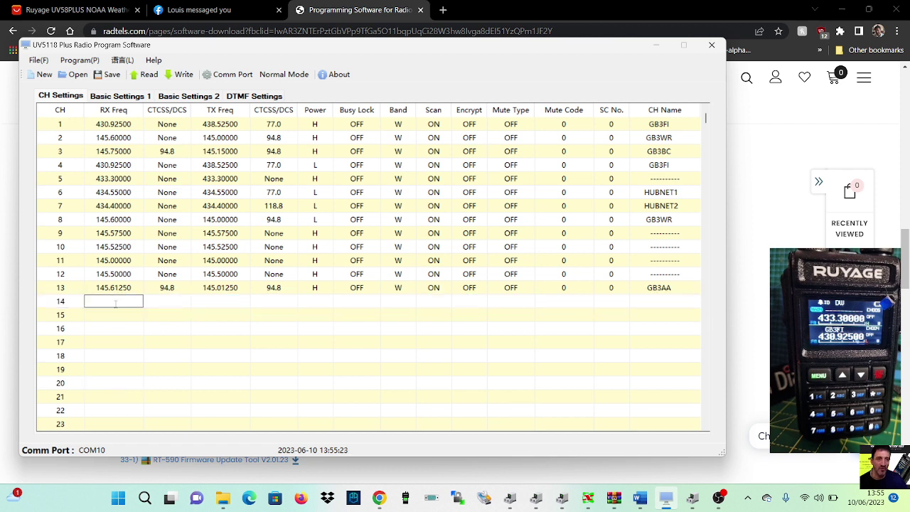
pyautogui.write('430')
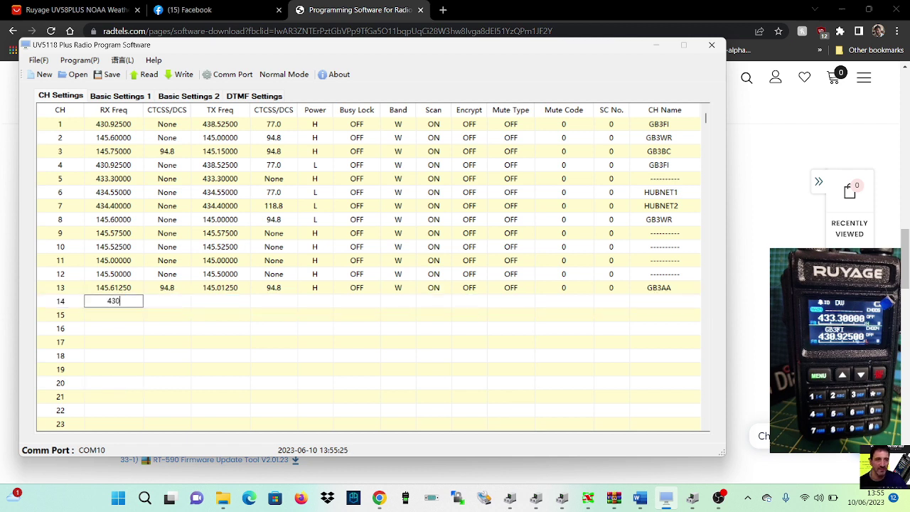
pyautogui.write('.850')
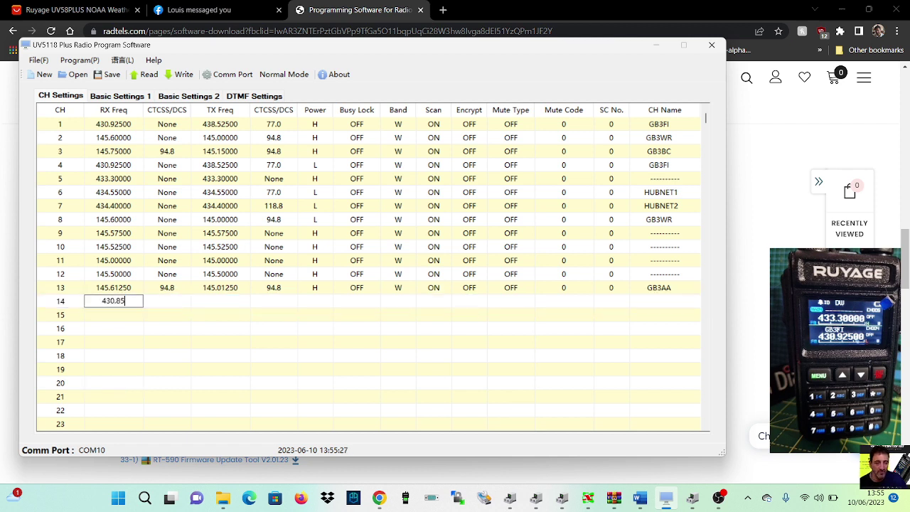
pyautogui.click(171, 300)
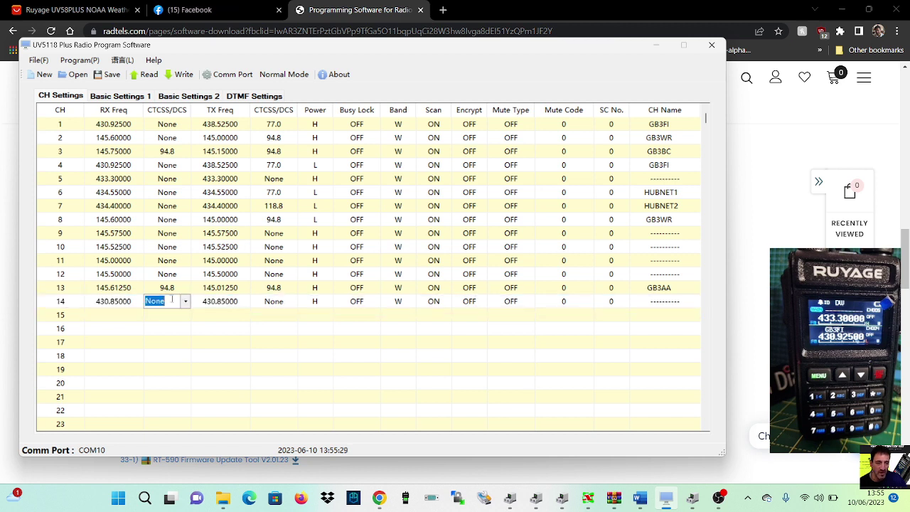
# Give channel 14 a 118.8 CTCSS tone and accept its 430.85000 transmit frequency.
pyautogui.click(185, 302)
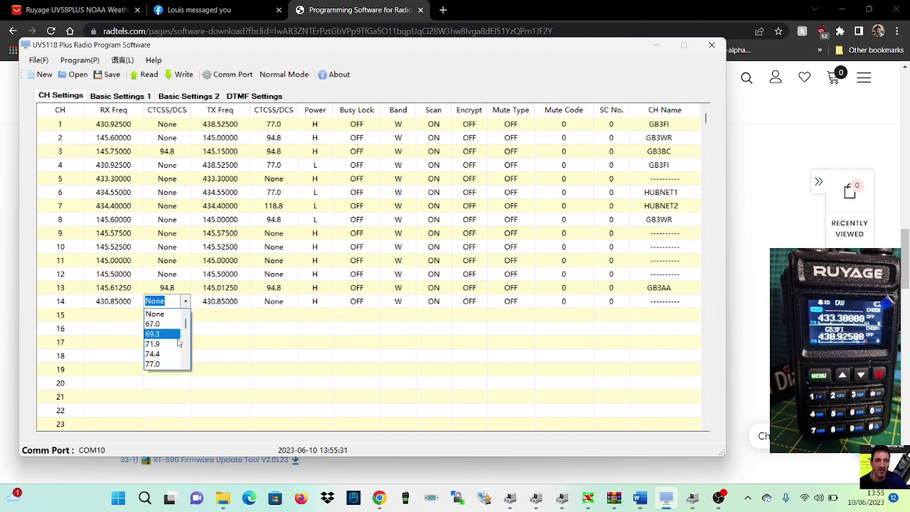
pyautogui.moveTo(190, 329)
pyautogui.mouseDown()
pyautogui.moveTo(186, 337)
pyautogui.moveTo(182, 318)
pyautogui.mouseUp()
pyautogui.click(185, 366)
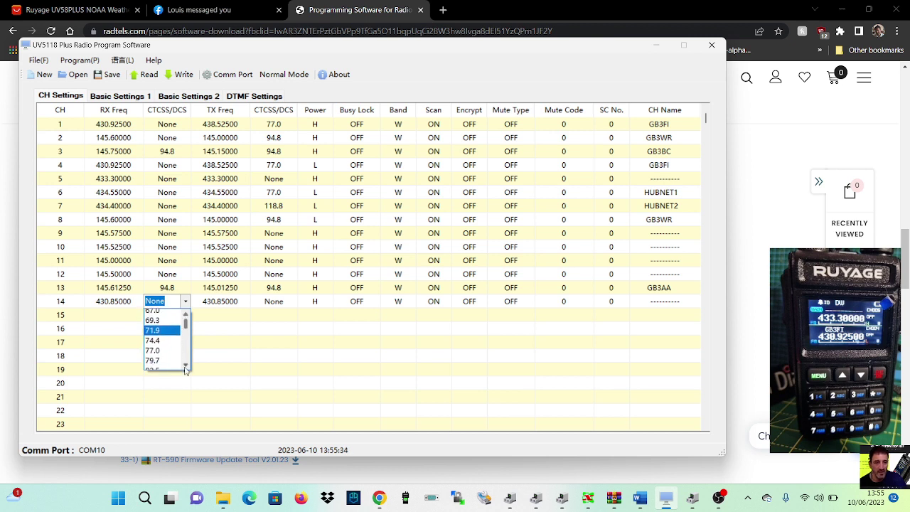
pyautogui.click(186, 366)
pyautogui.click(186, 366)
pyautogui.click(185, 366)
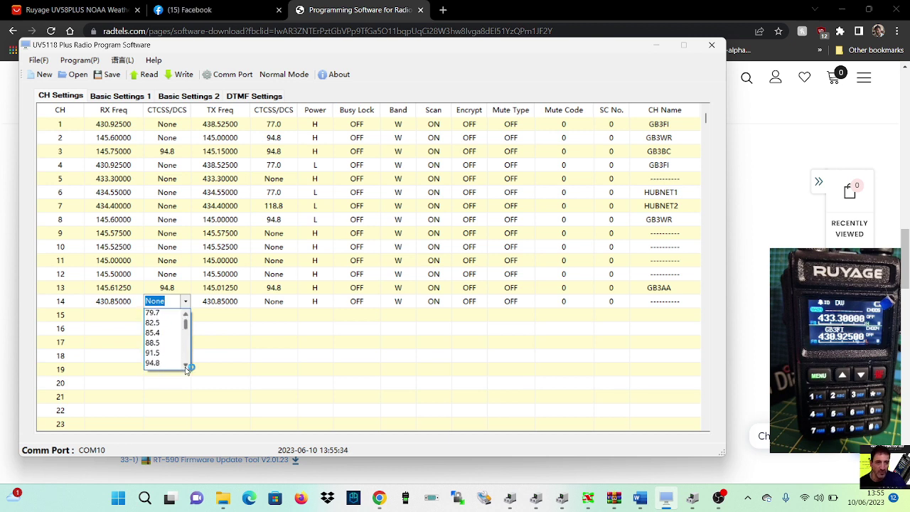
pyautogui.click(186, 366)
pyautogui.scroll(-2, 171, 349)
pyautogui.click(171, 359)
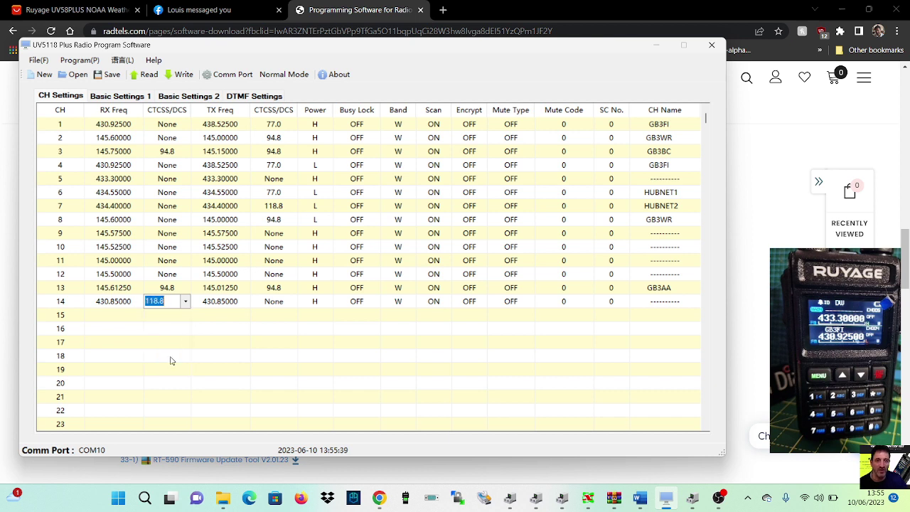
pyautogui.click(222, 302)
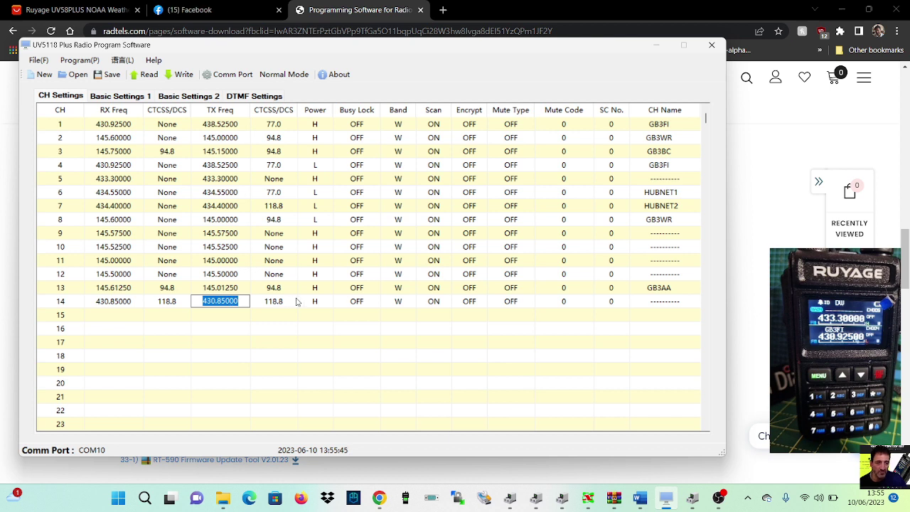
pyautogui.click(208, 317)
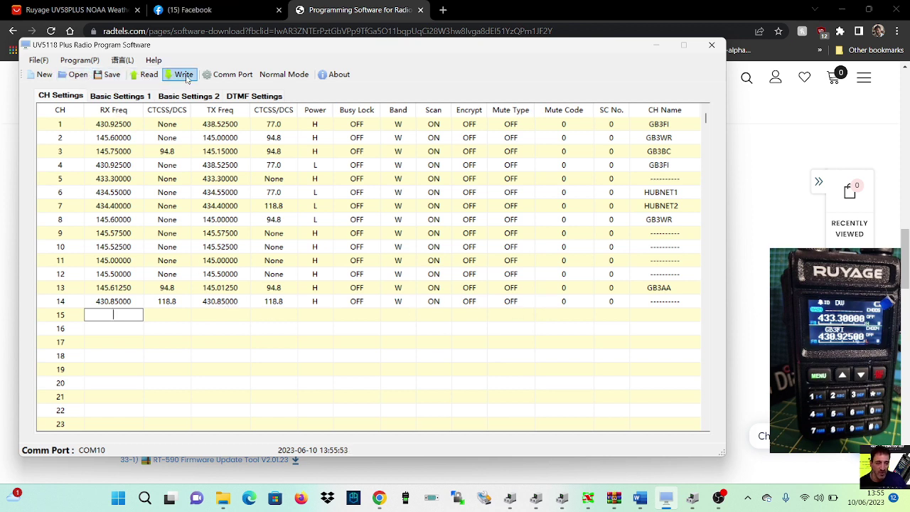
# Write all fourteen channels, including the new channel 14, to the radio and confirm completion.
pyautogui.click(183, 74)
pyautogui.click(336, 243)
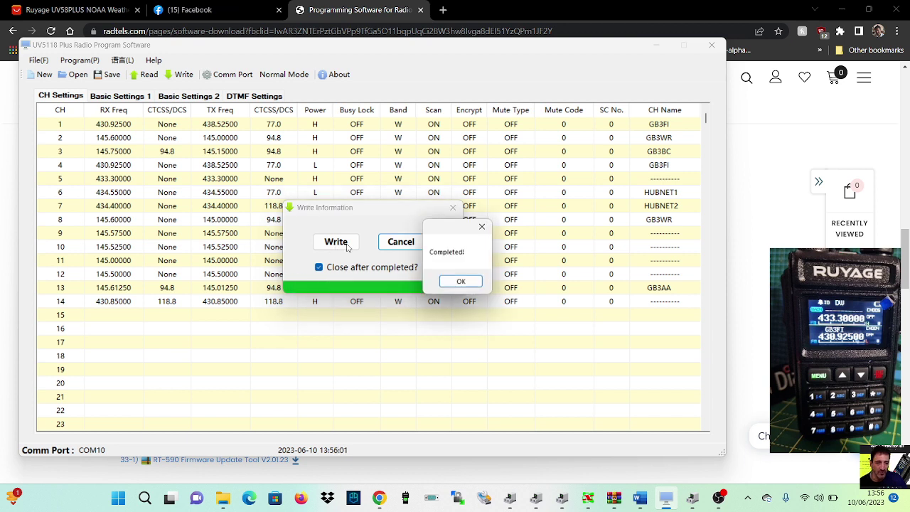
pyautogui.click(460, 283)
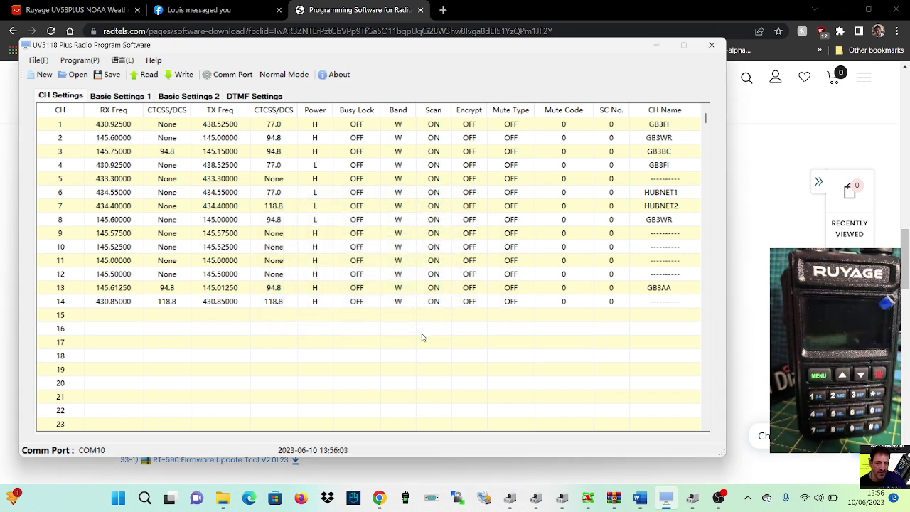